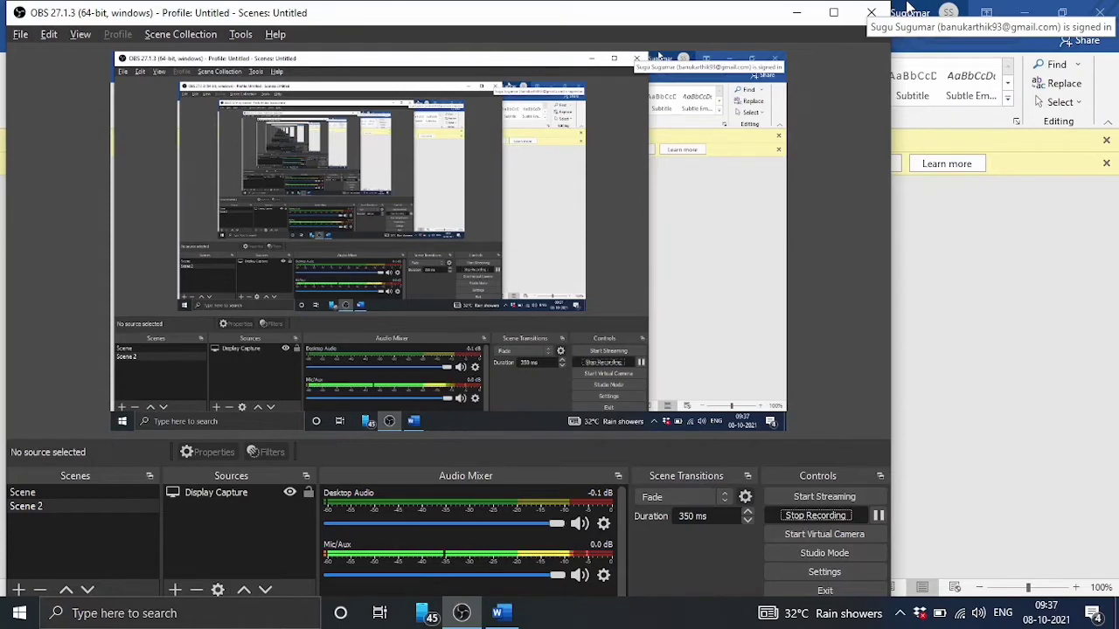
Step: Switch to the Word biography document while the OBS recording keeps running
key(alt+Tab)
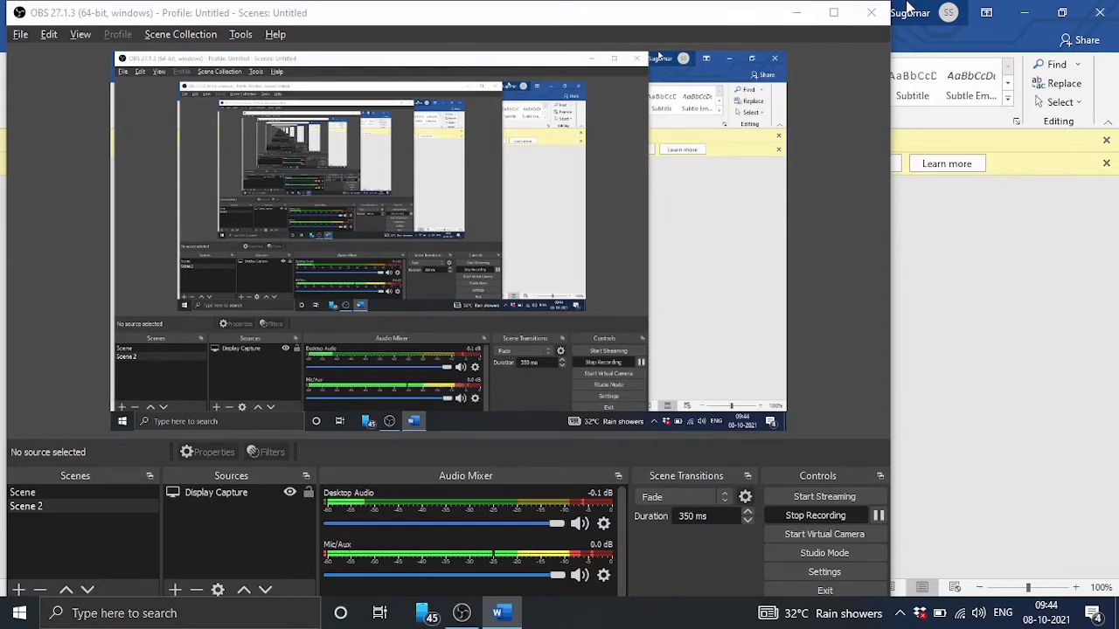
Step: Bring Word forward with its Font dialog and focus the Latin text Font box
click(909, 9)
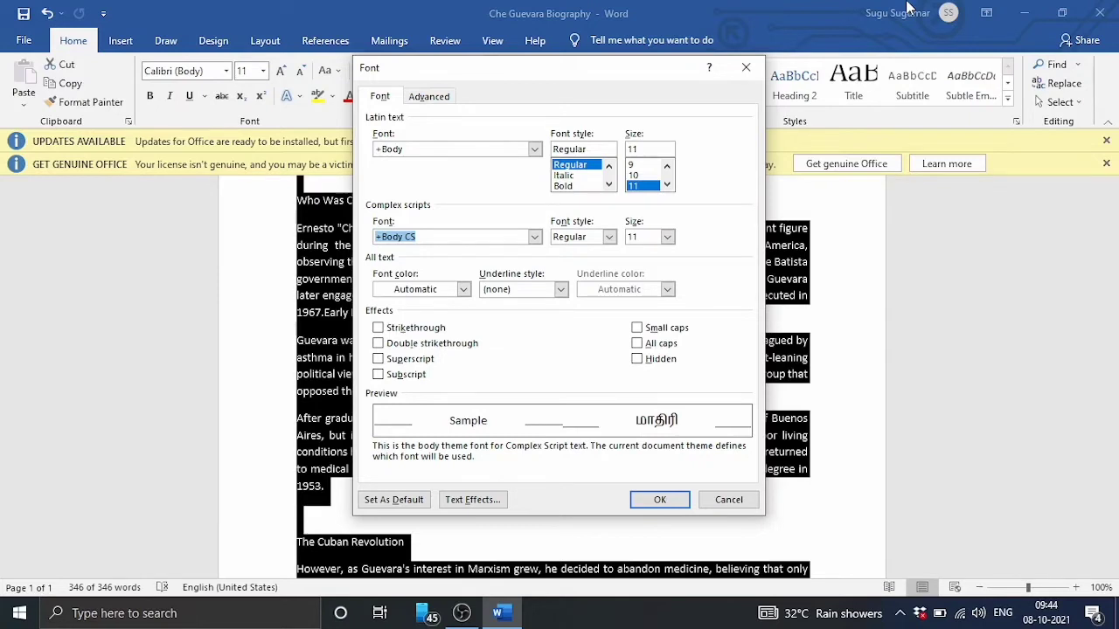
key(shift+Tab)
key(shift+Tab)
key(shift+Tab)
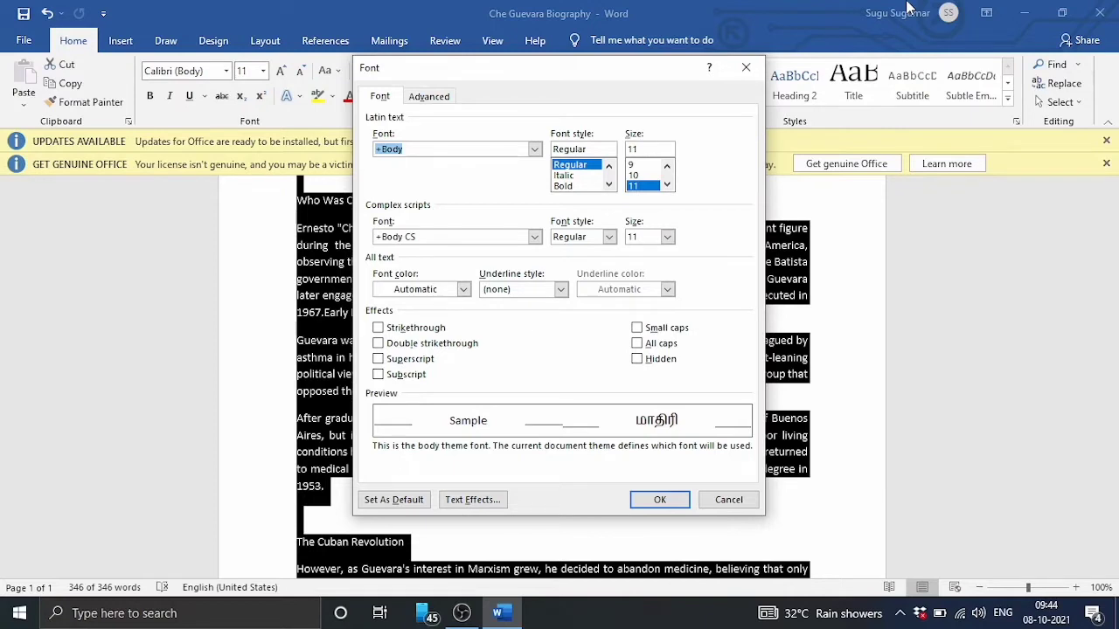
Step: Preview Agency FB, Algerian, the Arial fonts and the Bahnschrift fonts, ending on Bahnschrift Light
key(alt+Down)
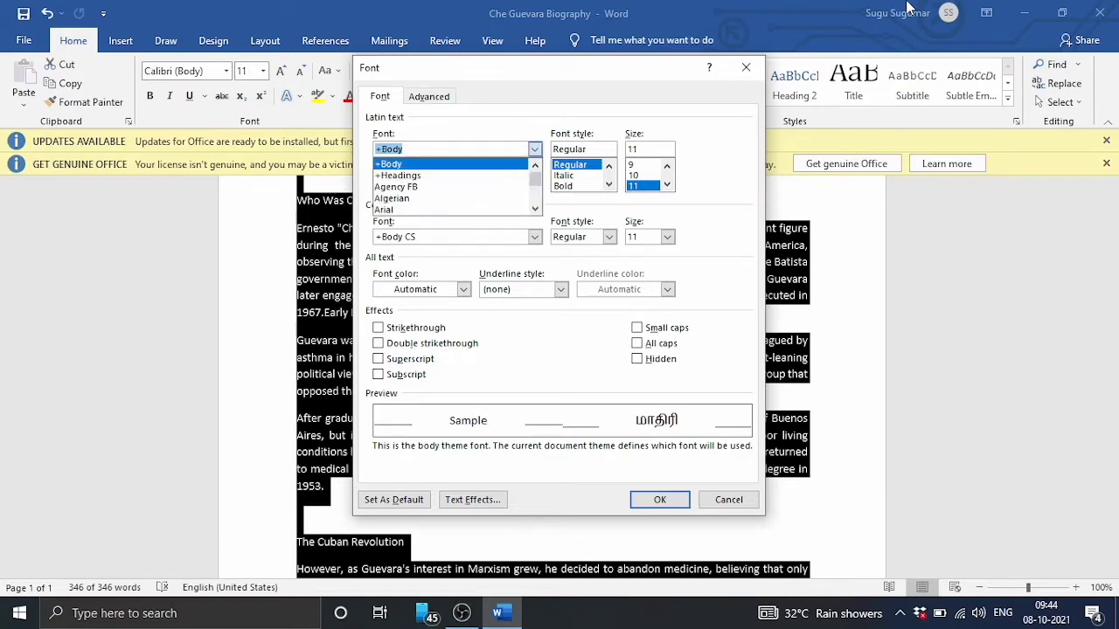
key(Down)
key(Down)
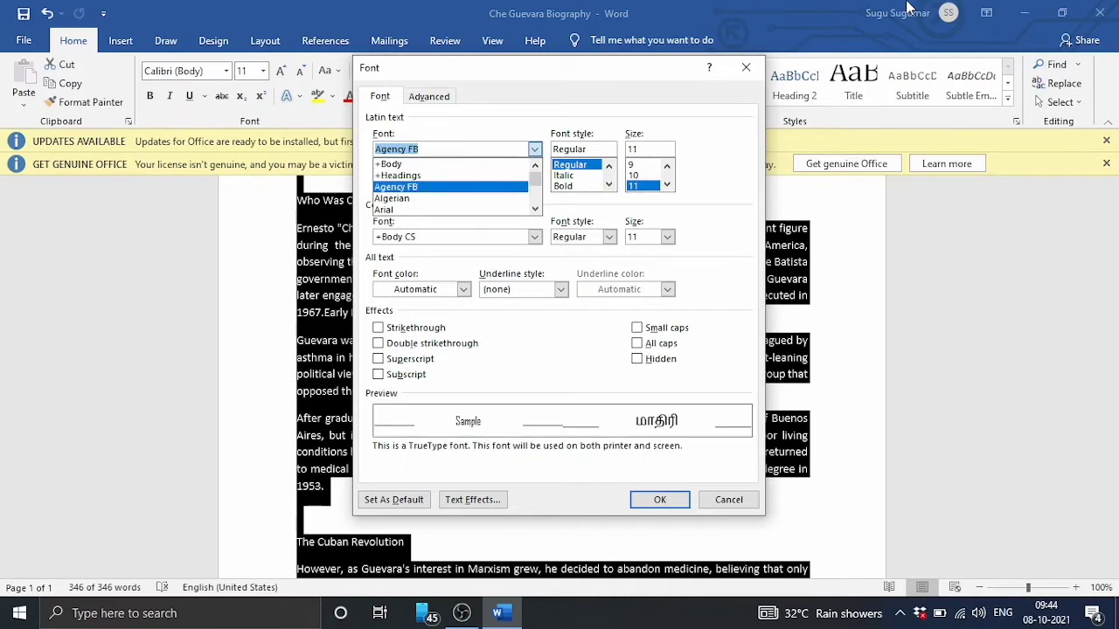
key(Down)
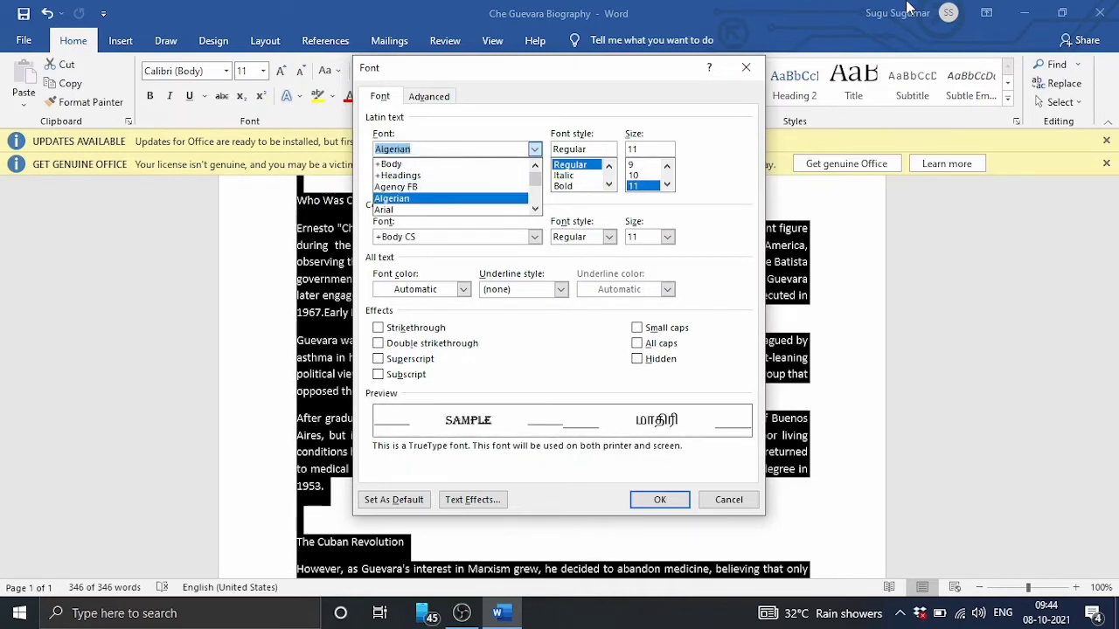
key(Down)
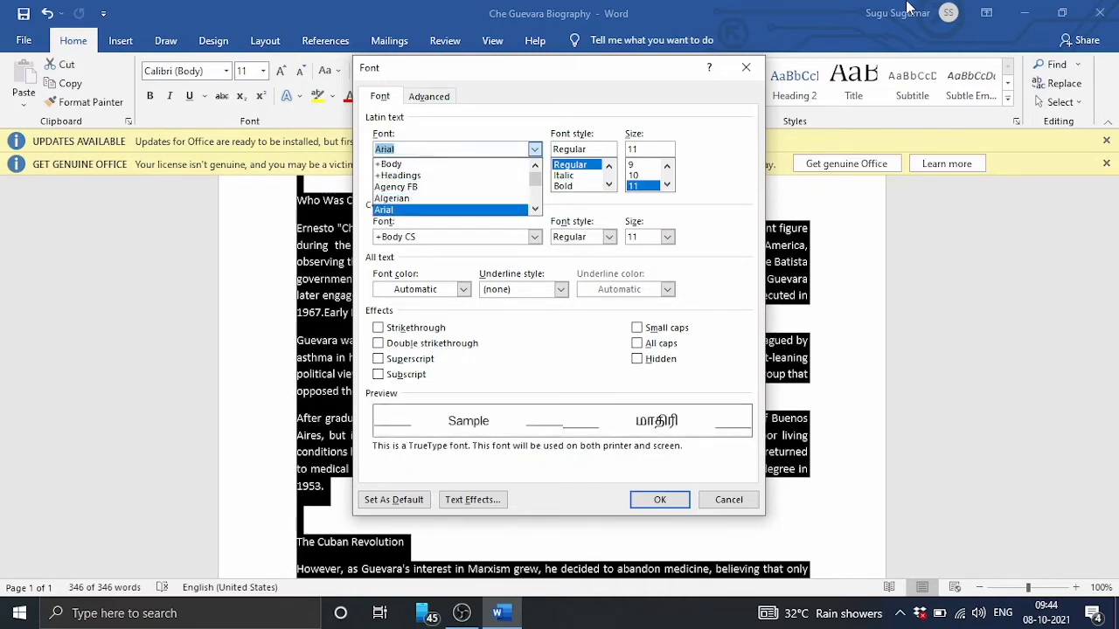
key(Down)
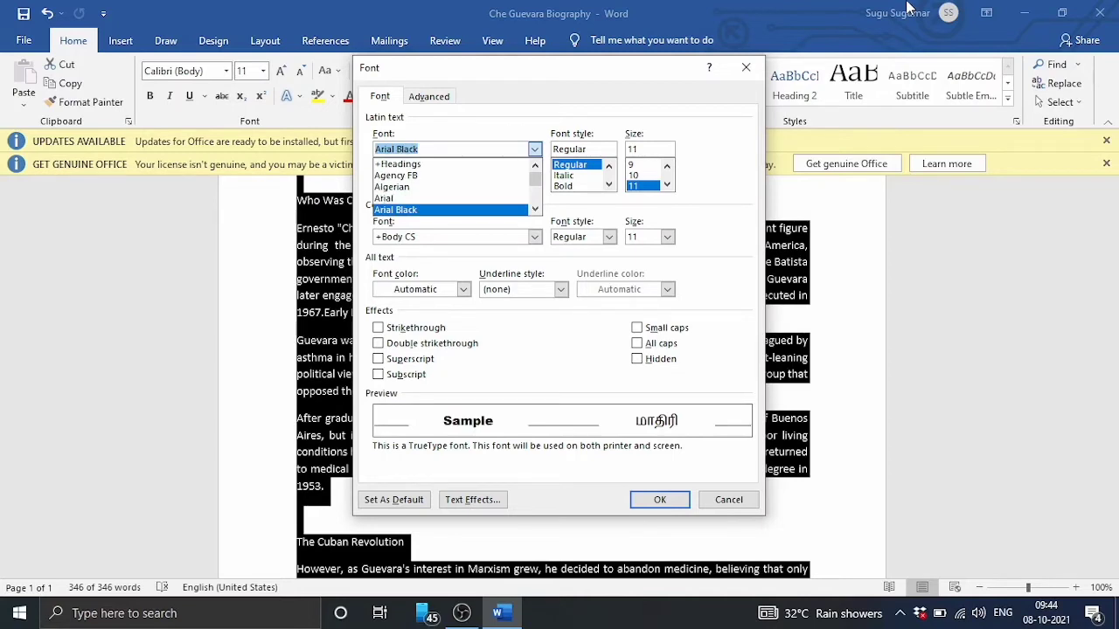
key(Down)
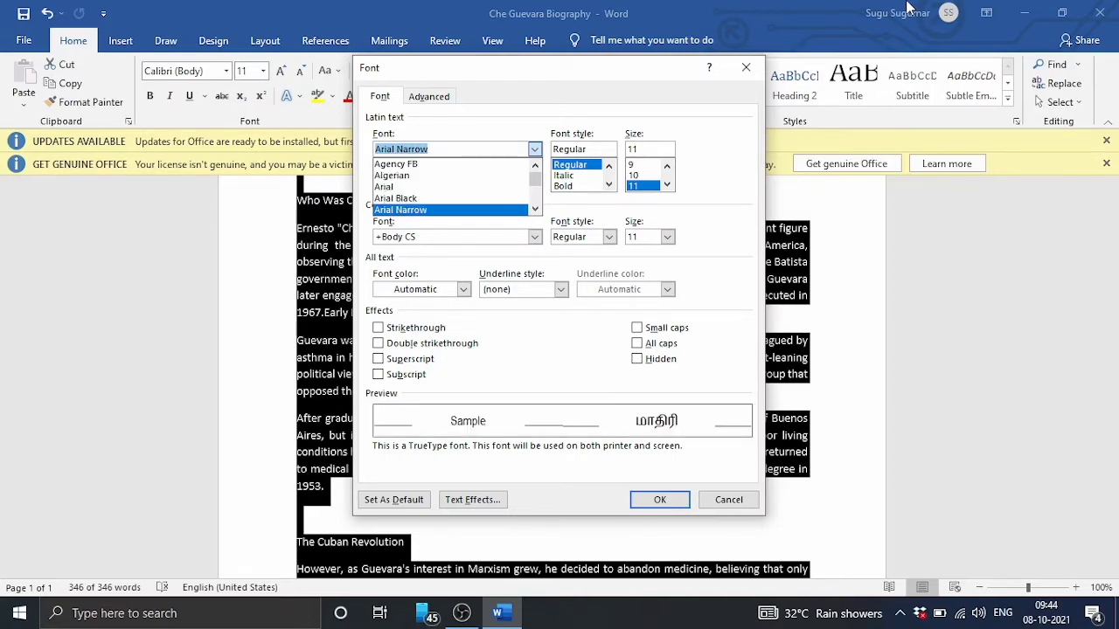
key(Down)
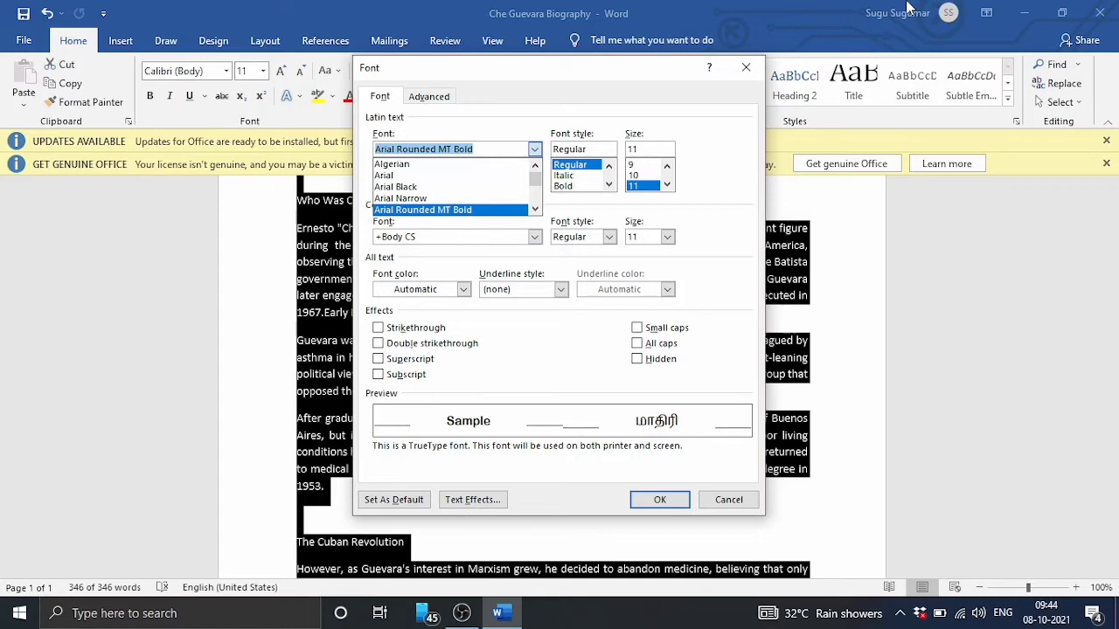
key(Down)
key(Down)
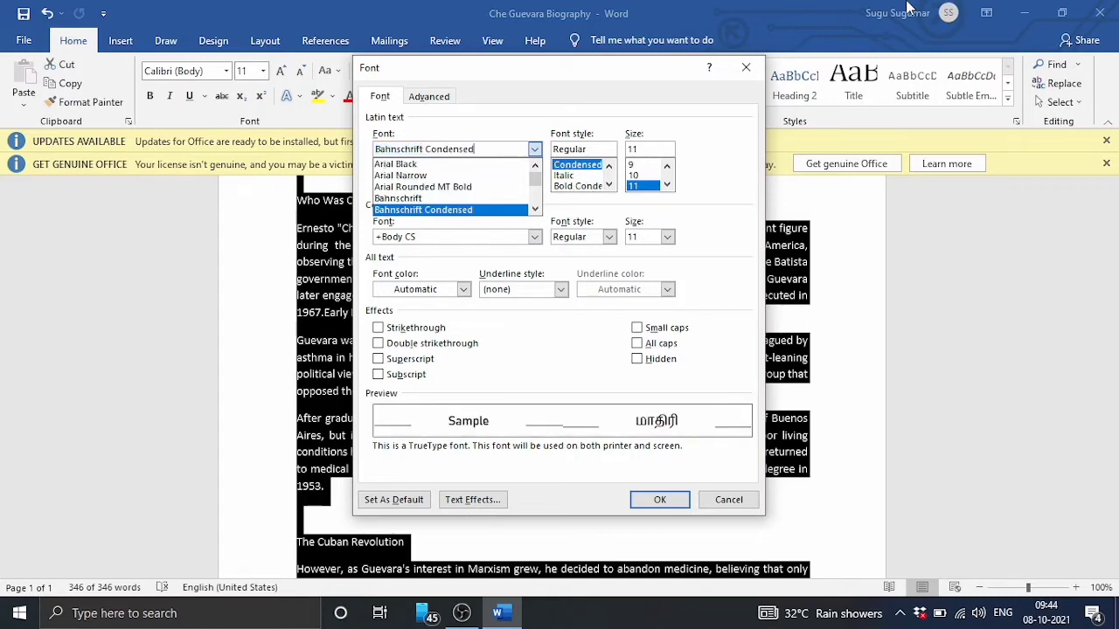
key(Down)
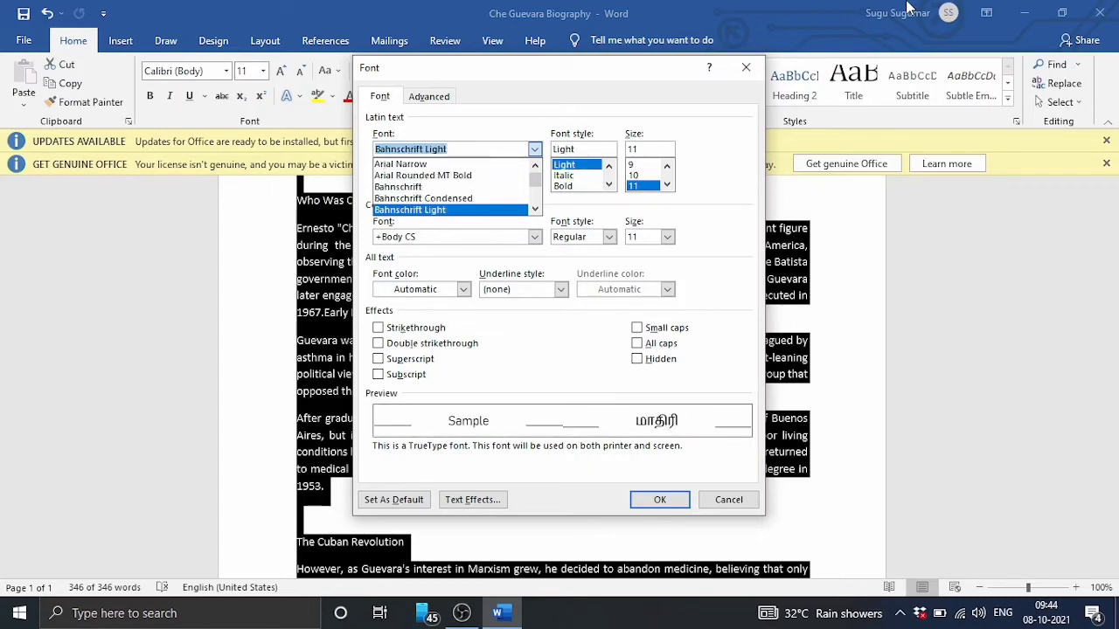
key(Down)
key(Down)
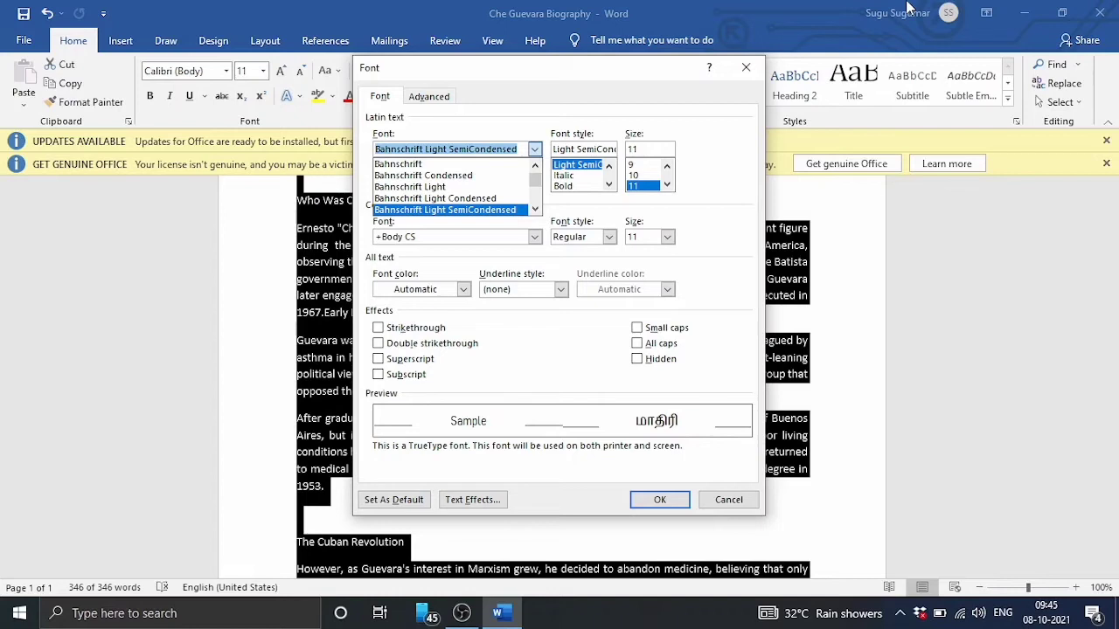
Step: Pick Times New Roman from the T fonts, past Tahoma and Tempus Sans ITC
text(t)
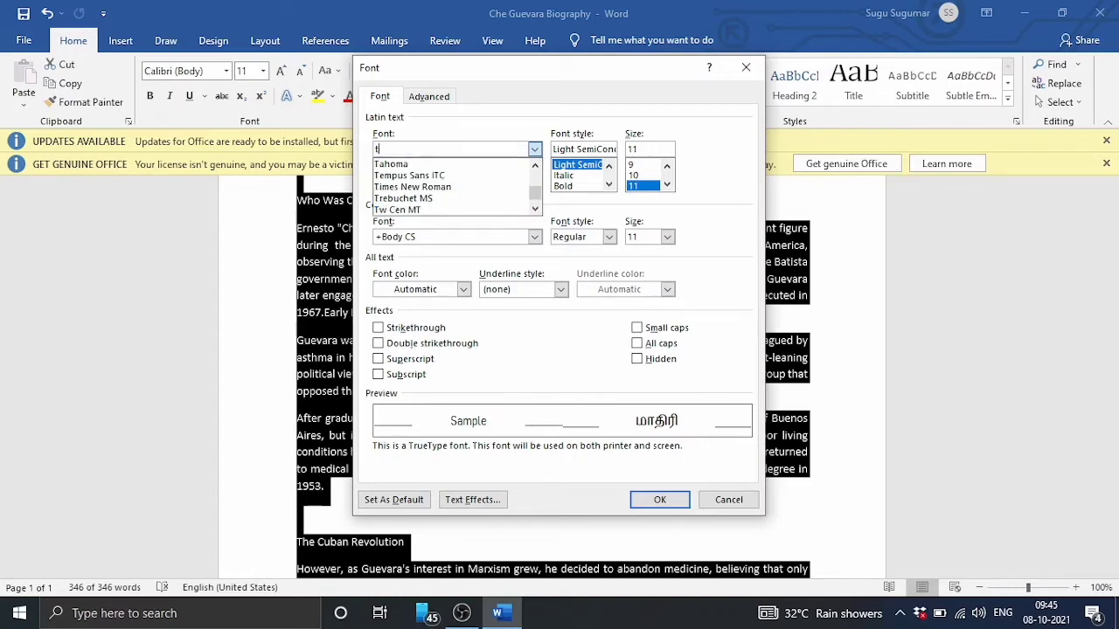
key(Down)
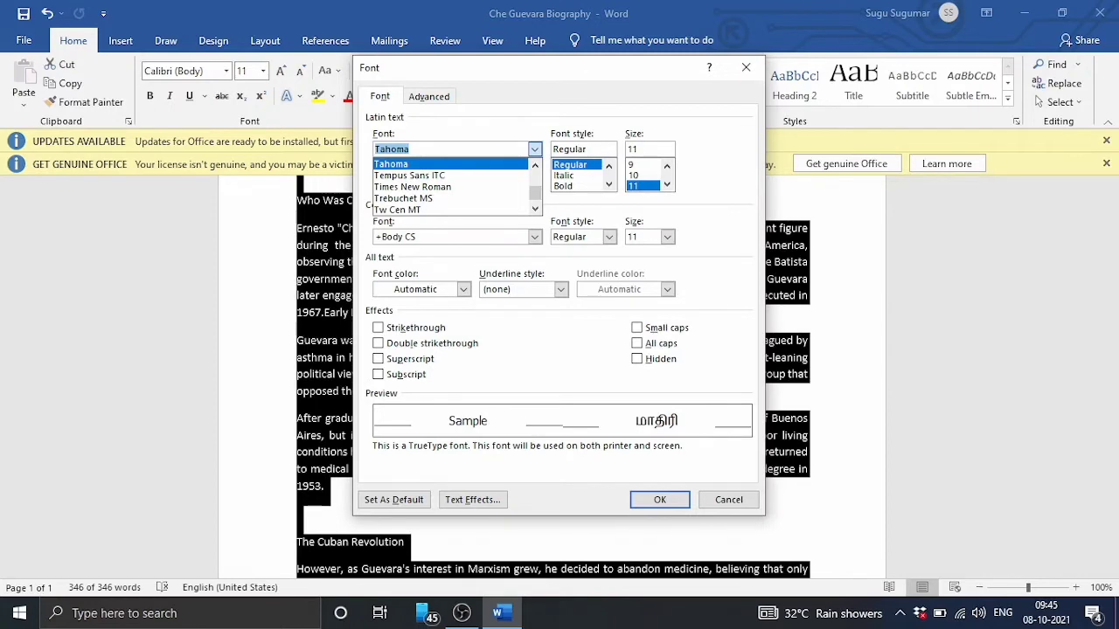
key(Down)
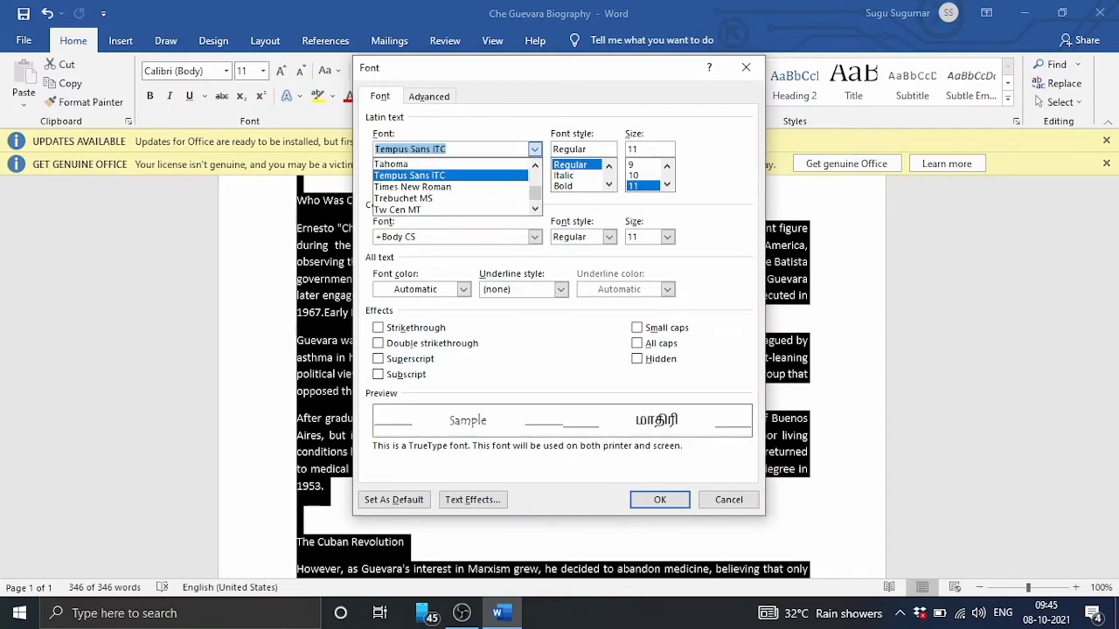
key(Down)
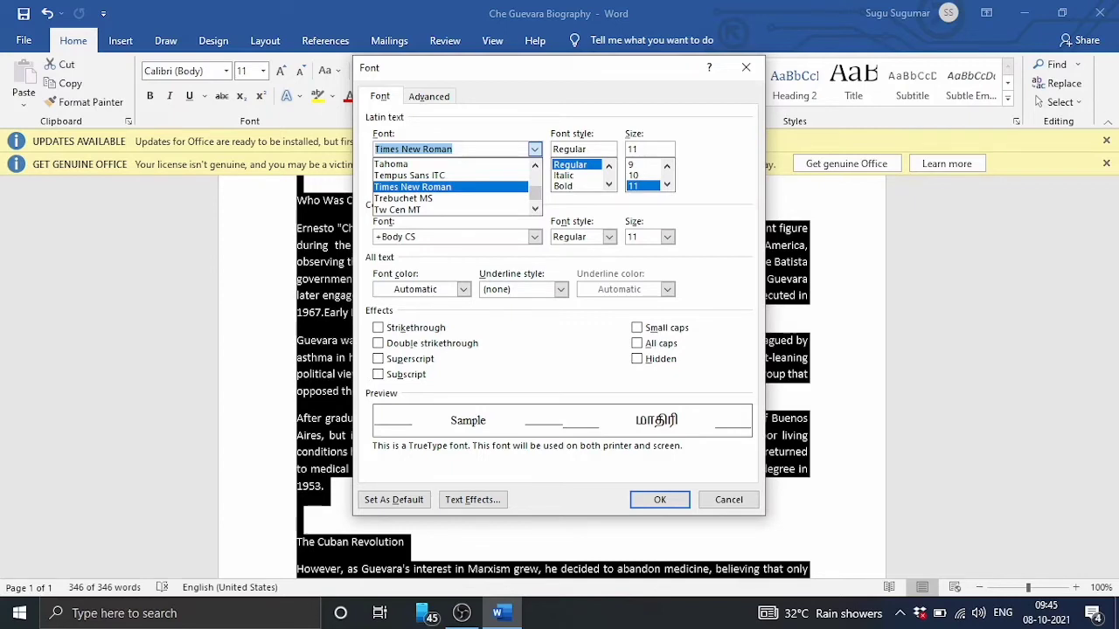
Step: Keep the Regular style after previewing Italic, and set the font size to 12
key(Tab)
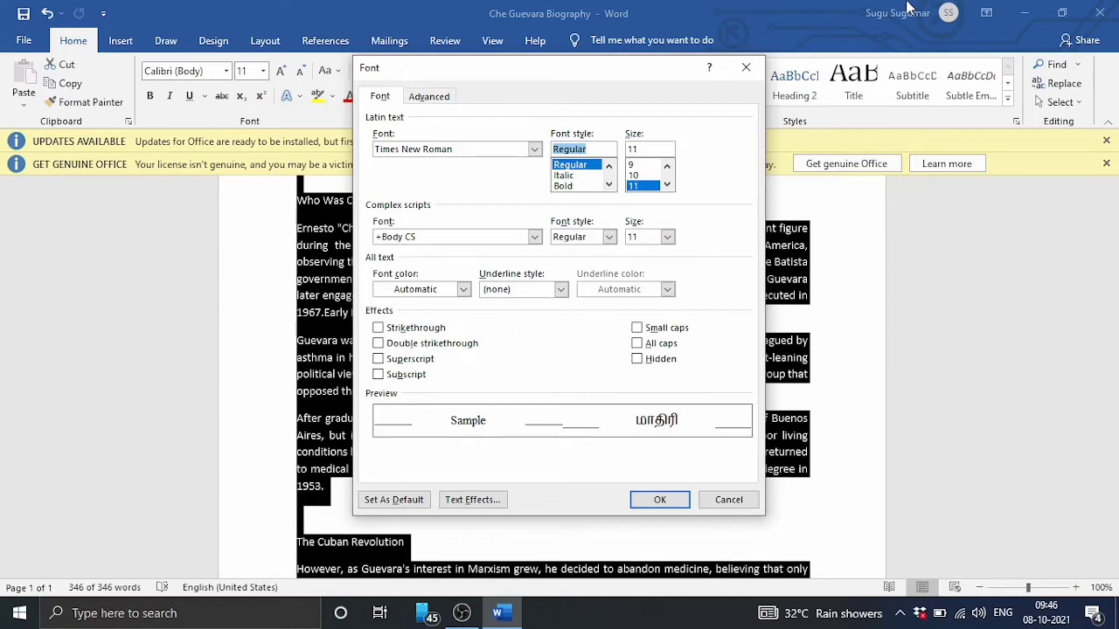
key(Down)
key(Down)
key(Down)
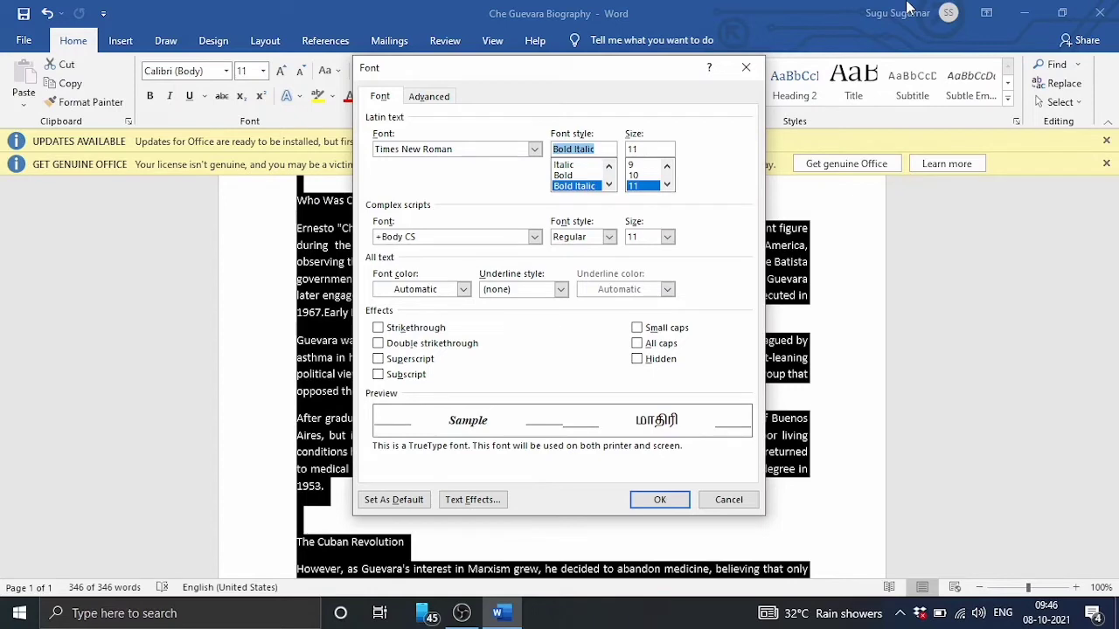
key(Up)
key(Up)
key(Up)
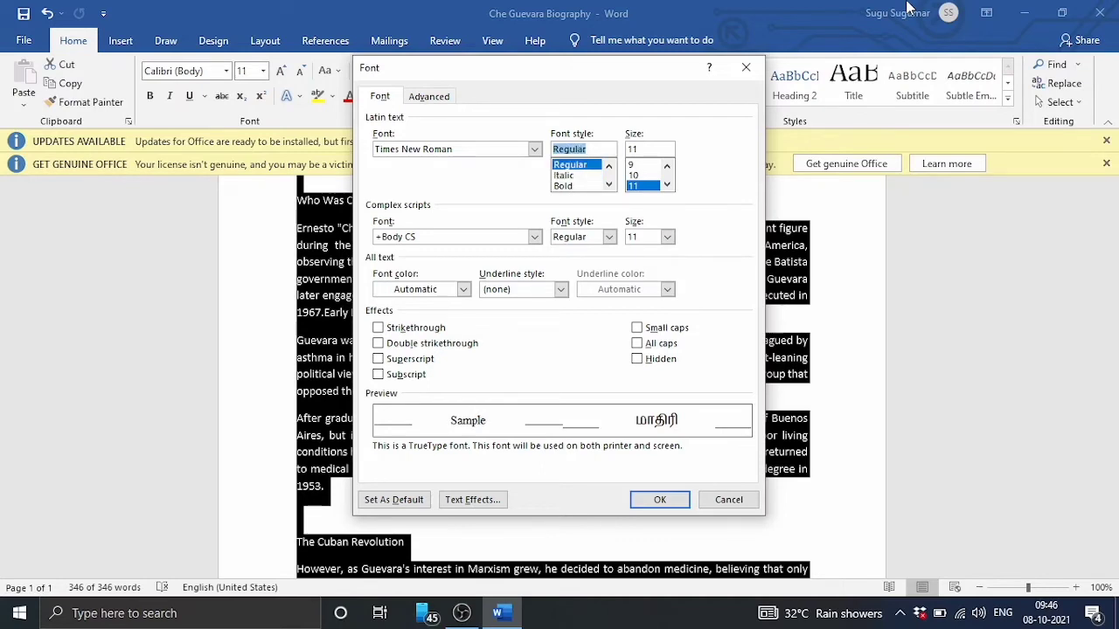
key(Tab)
key(Down)
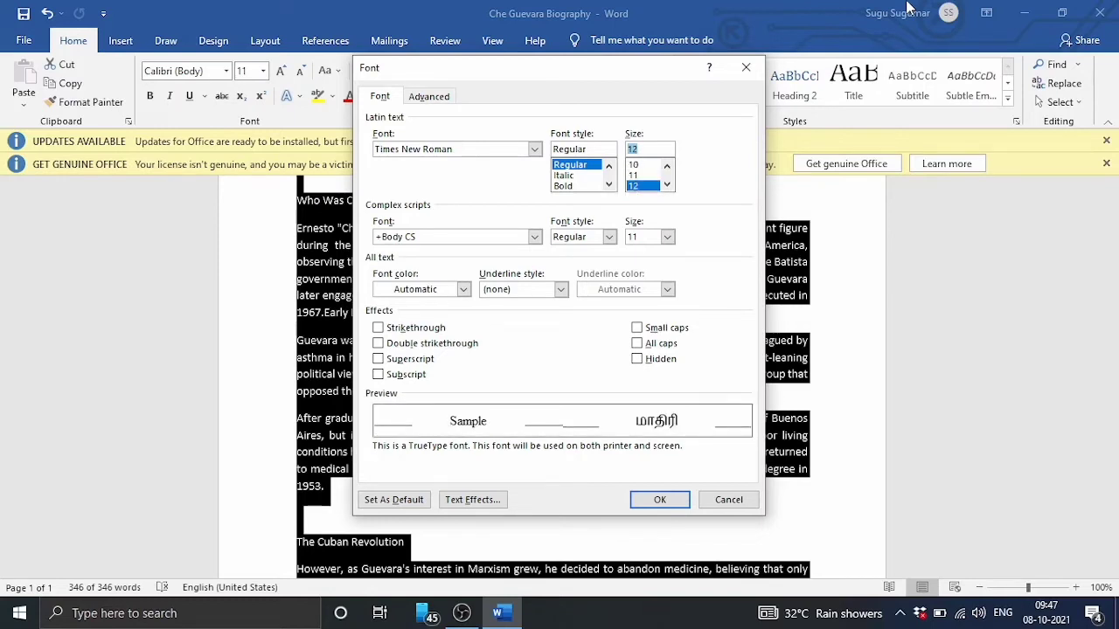
Step: Set the Complex scripts font size to 12
key(Tab)
key(Tab)
key(Tab)
key(alt+Down)
key(Down)
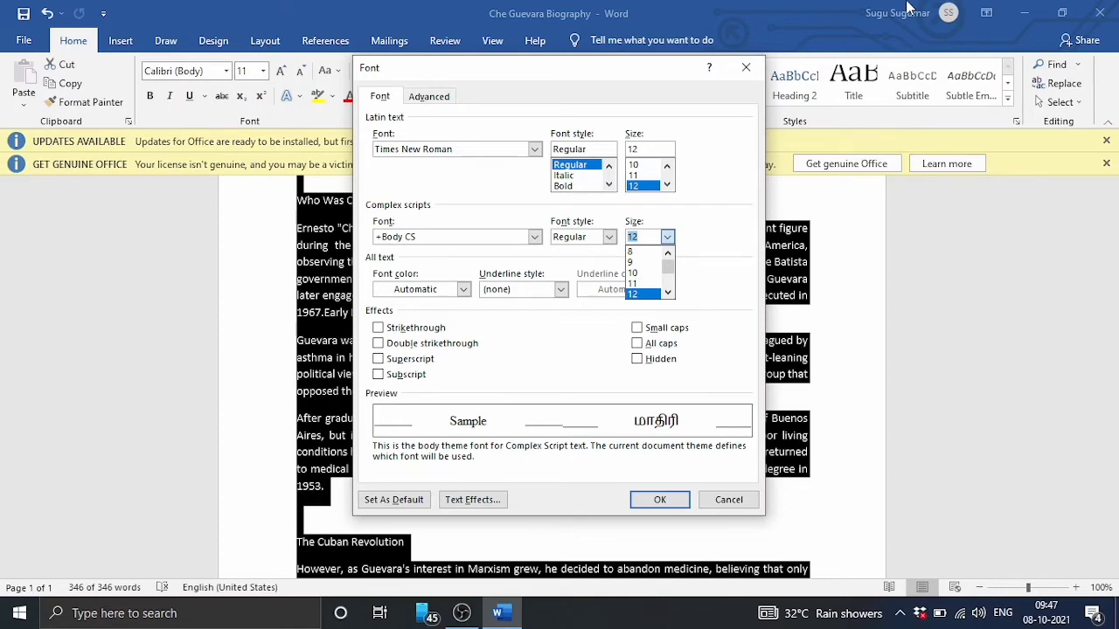
key(Tab)
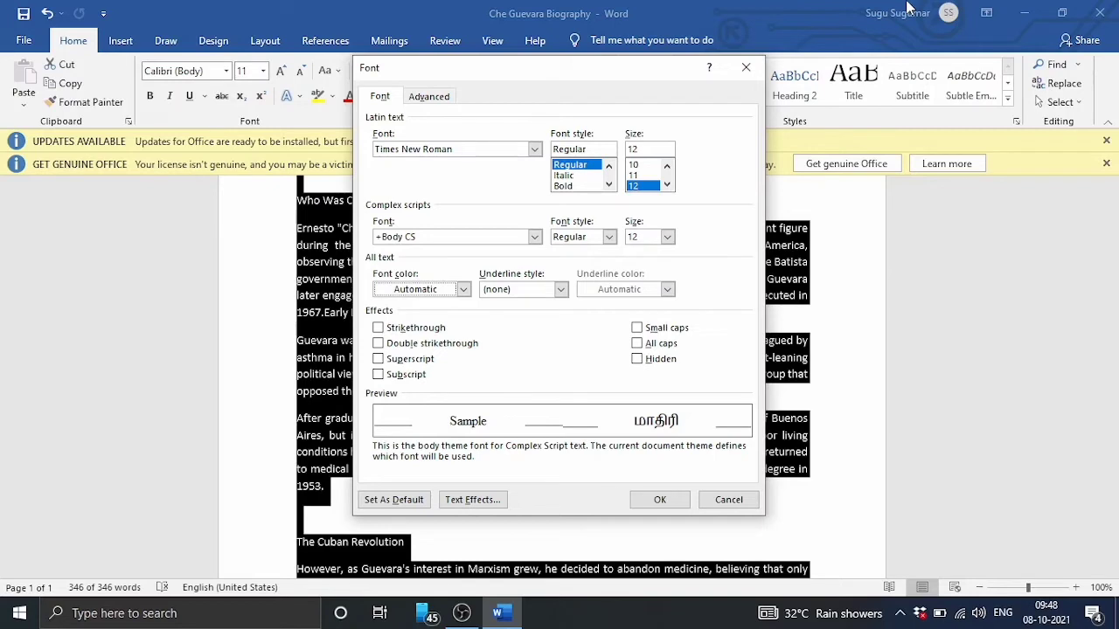
key(Tab)
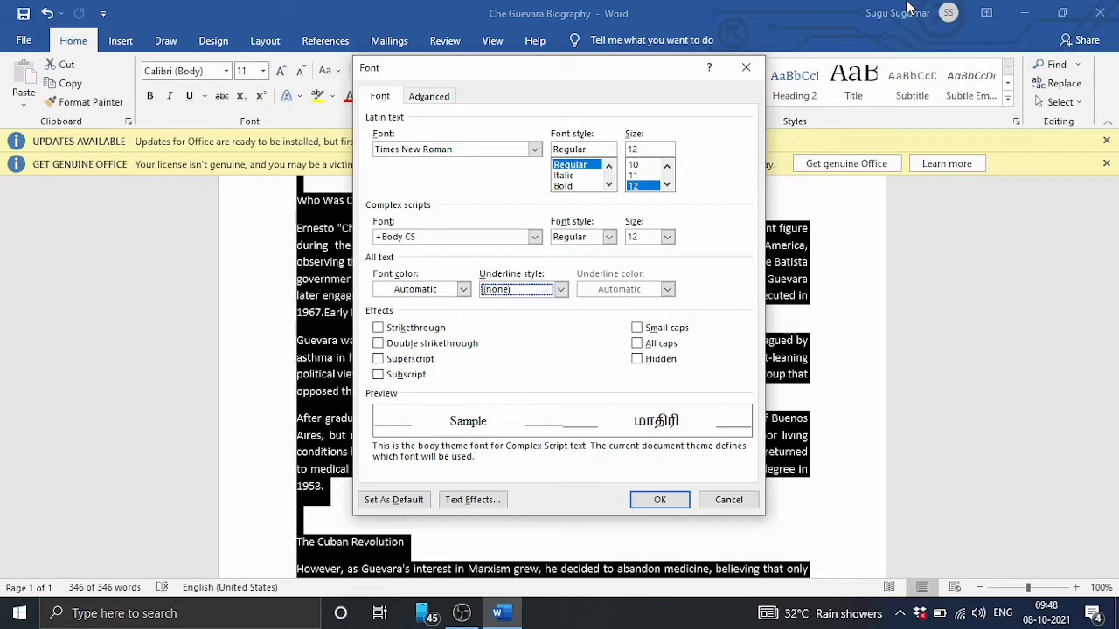
key(alt+Down)
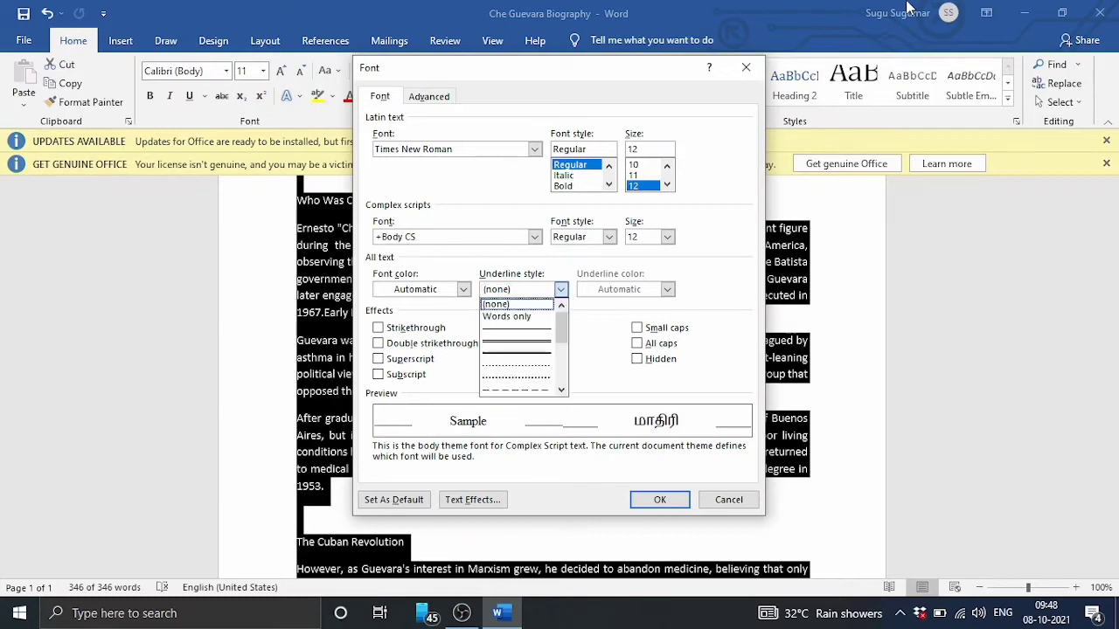
key(Down)
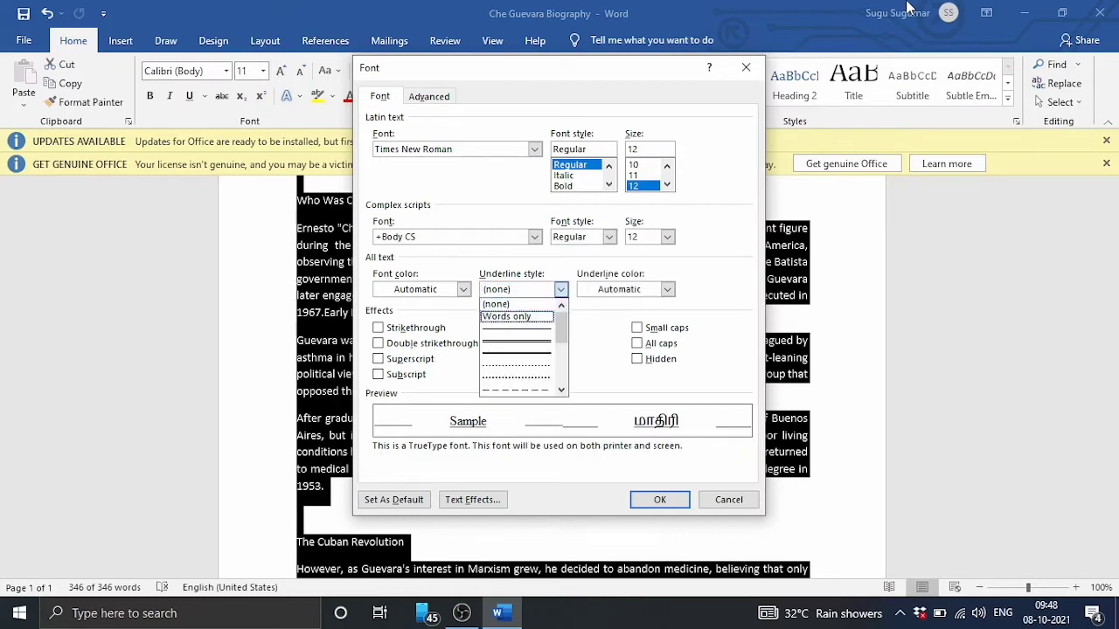
key(Down)
key(Down)
key(Down)
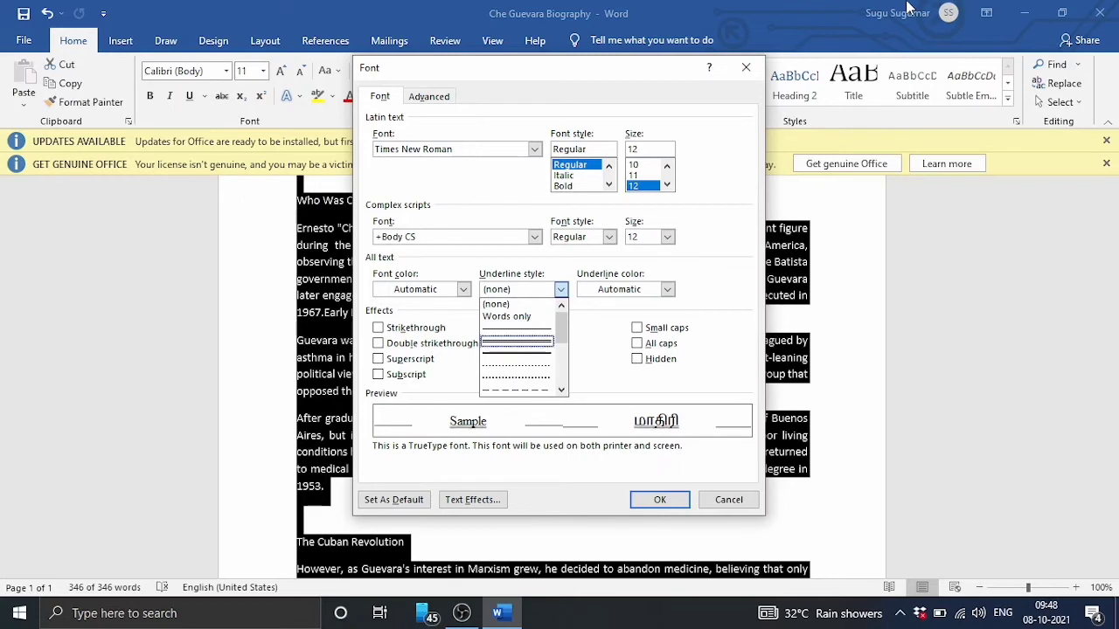
key(Down)
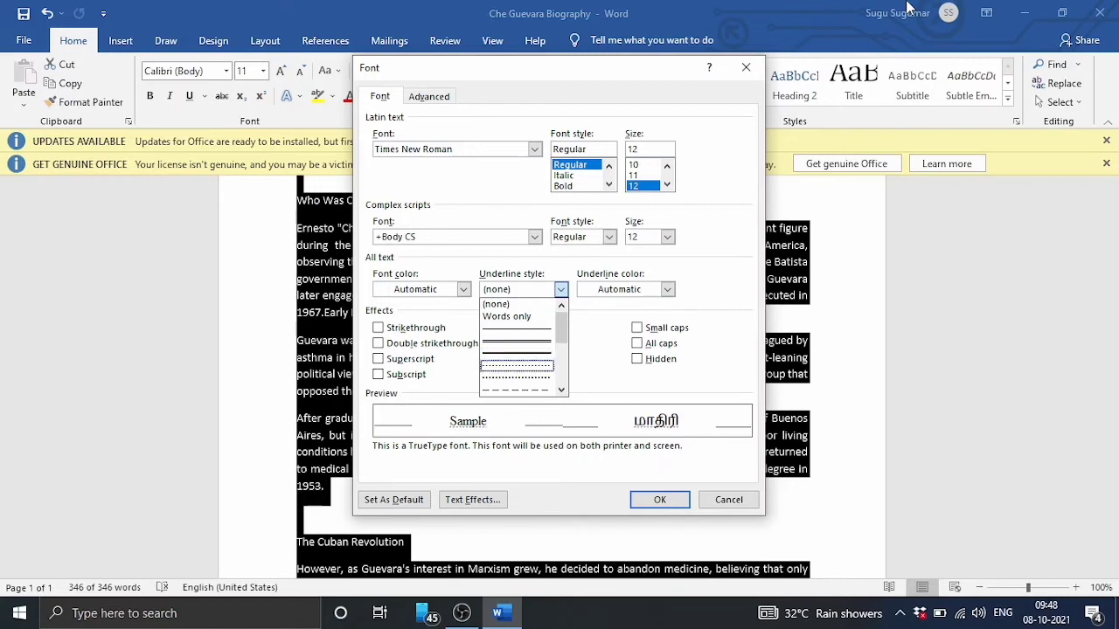
key(Down)
key(Down)
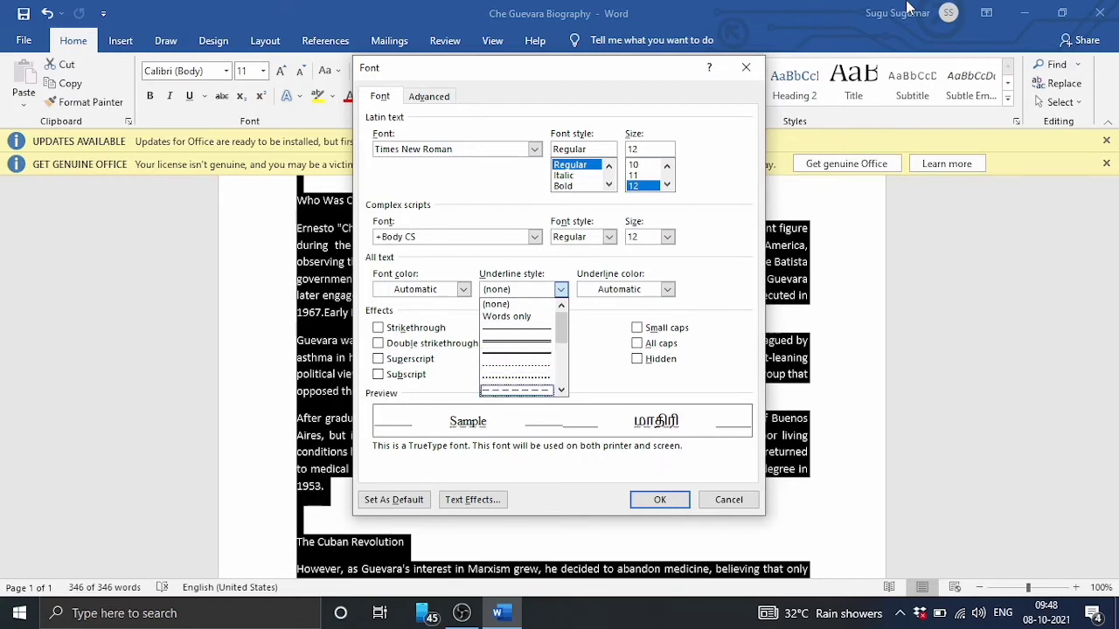
key(Down)
key(Down)
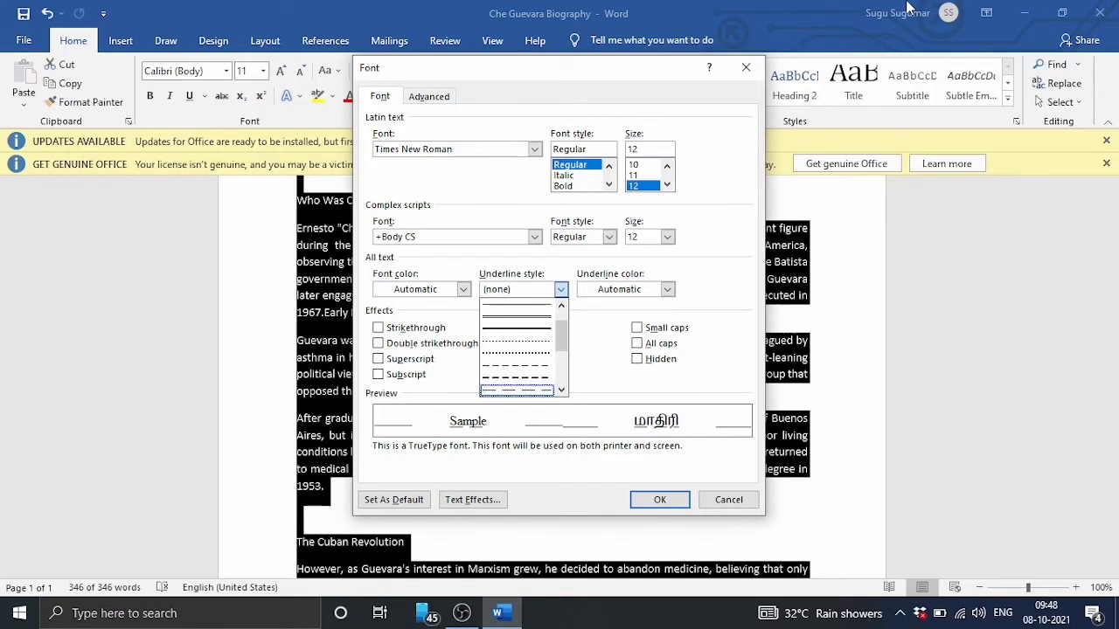
key(Down)
key(Down)
key(Down)
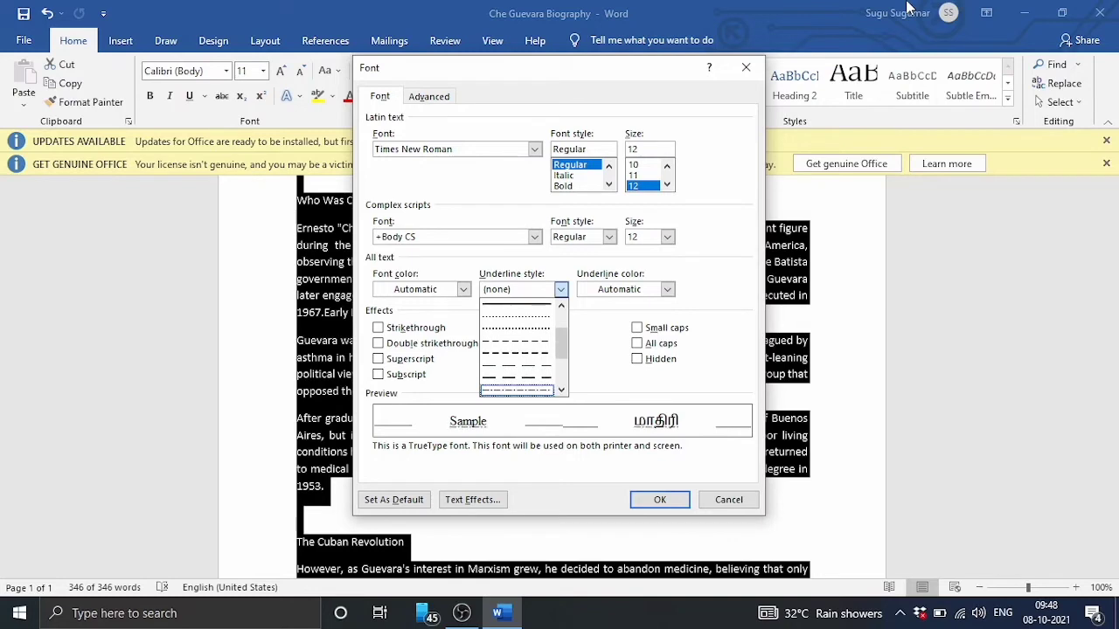
key(Down)
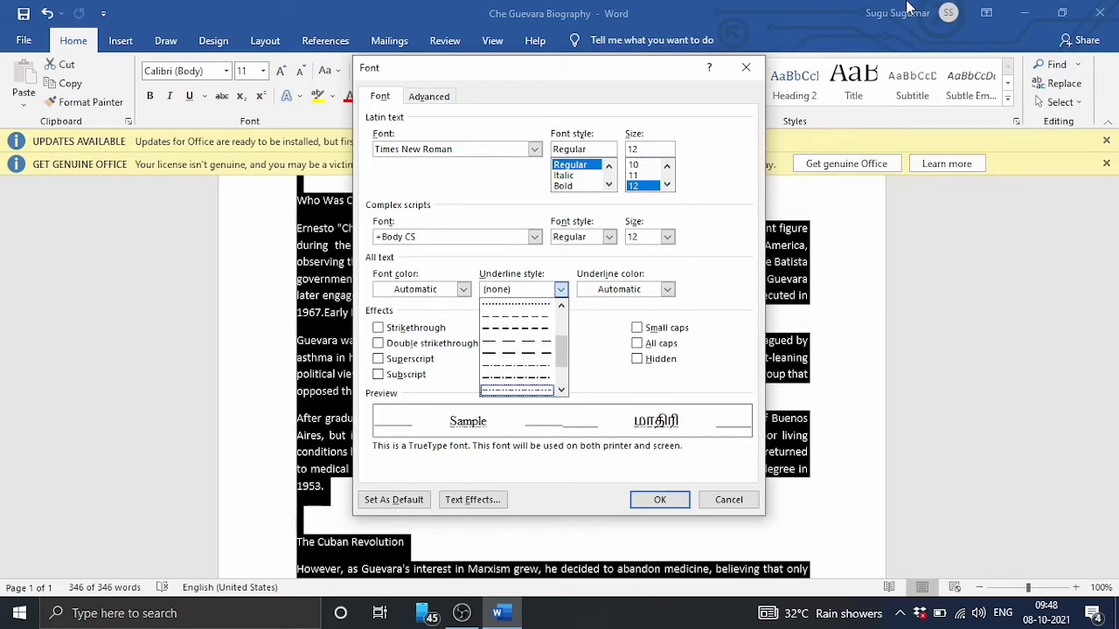
key(Down)
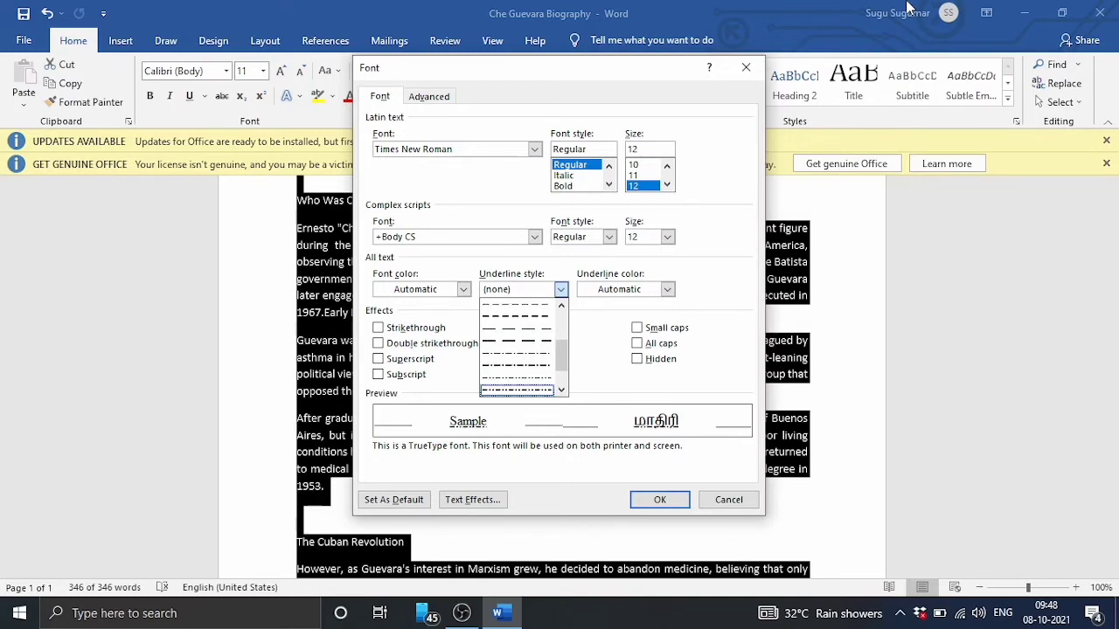
key(Down)
key(Down)
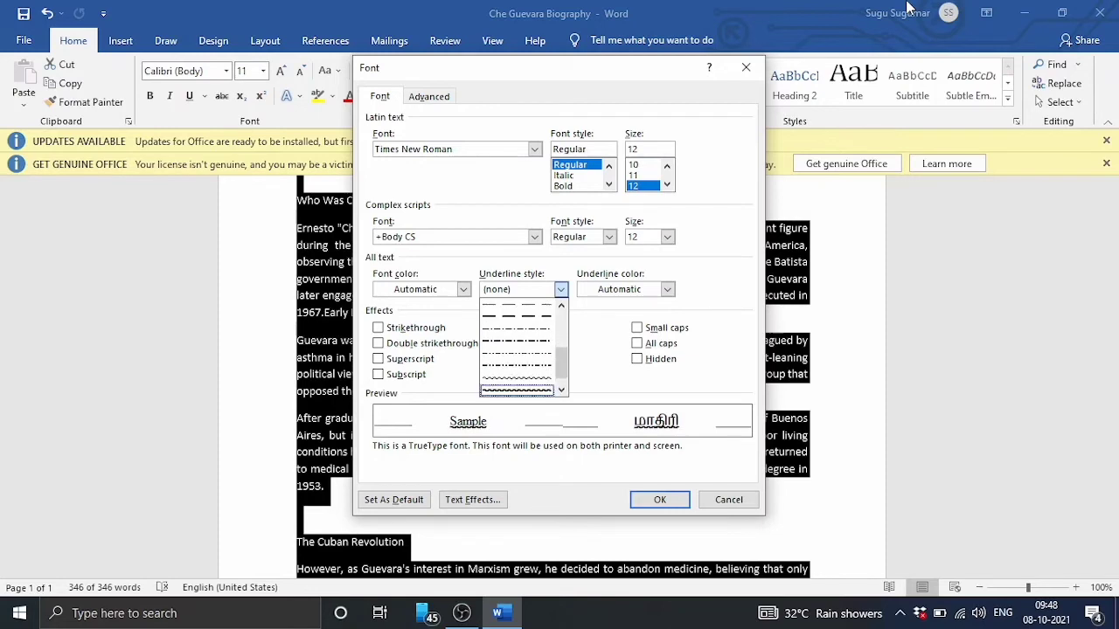
key(Down)
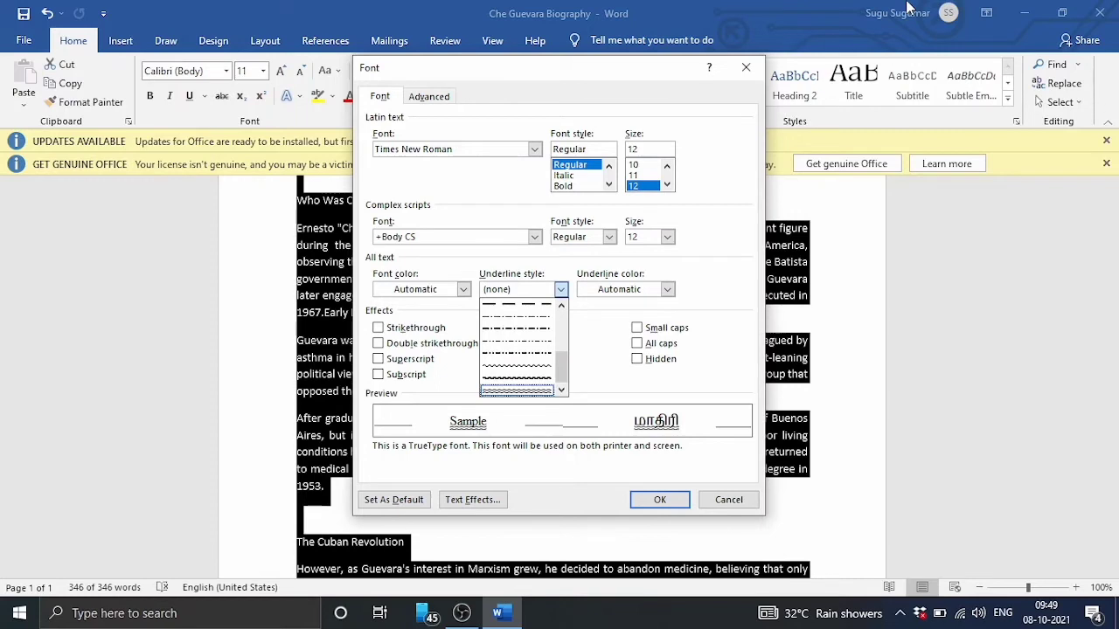
key(Home)
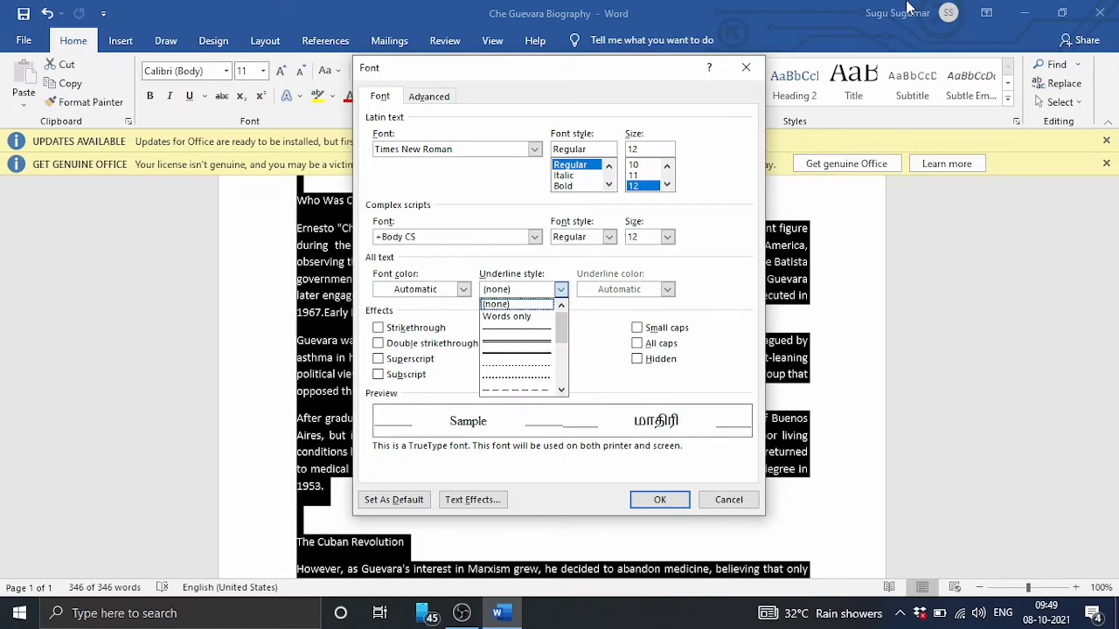
key(Return)
key(Tab)
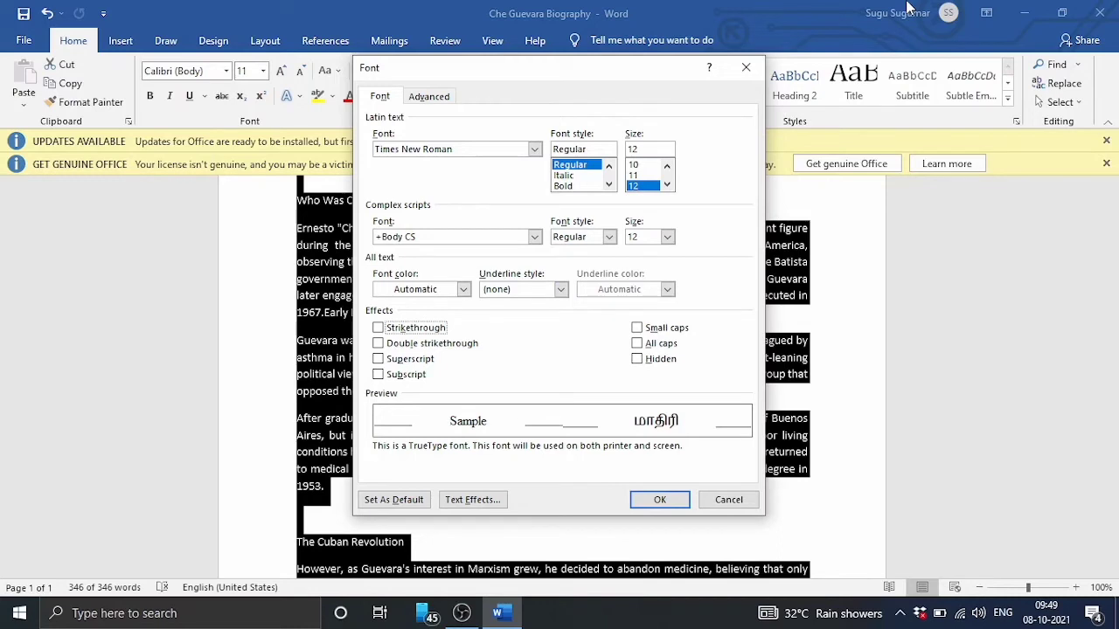
key(Tab)
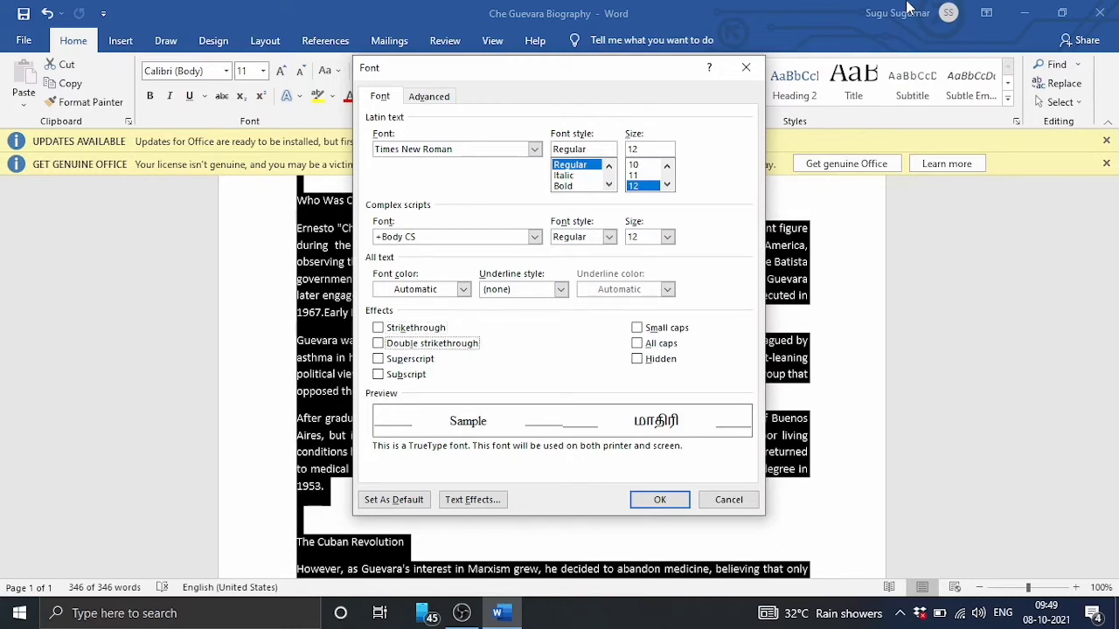
key(Tab)
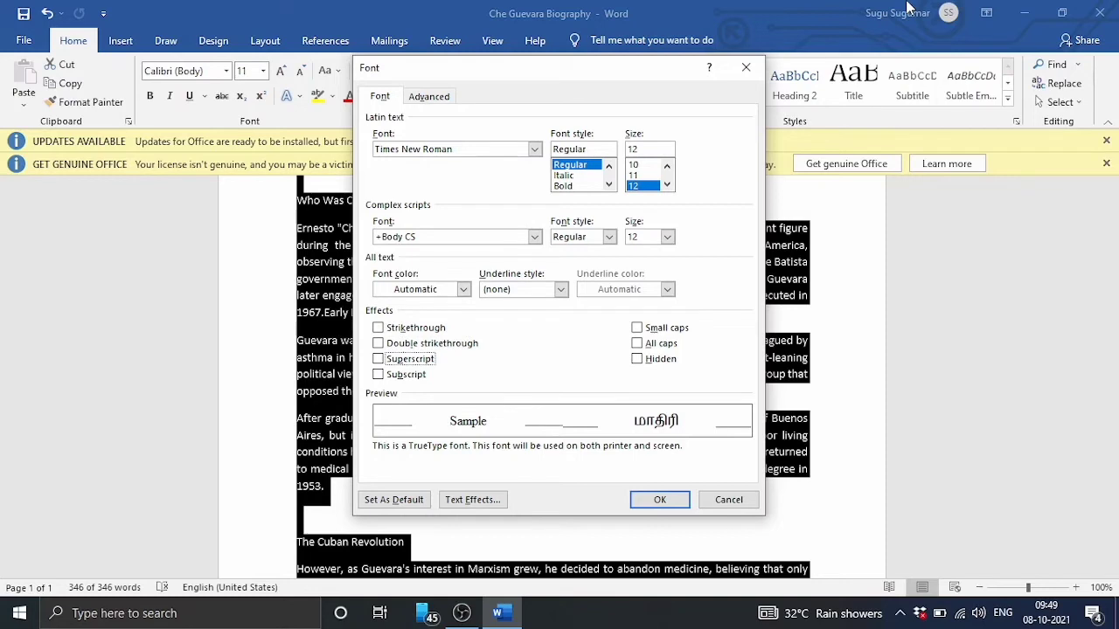
key(Tab)
key(shift+Tab)
key(shift+Tab)
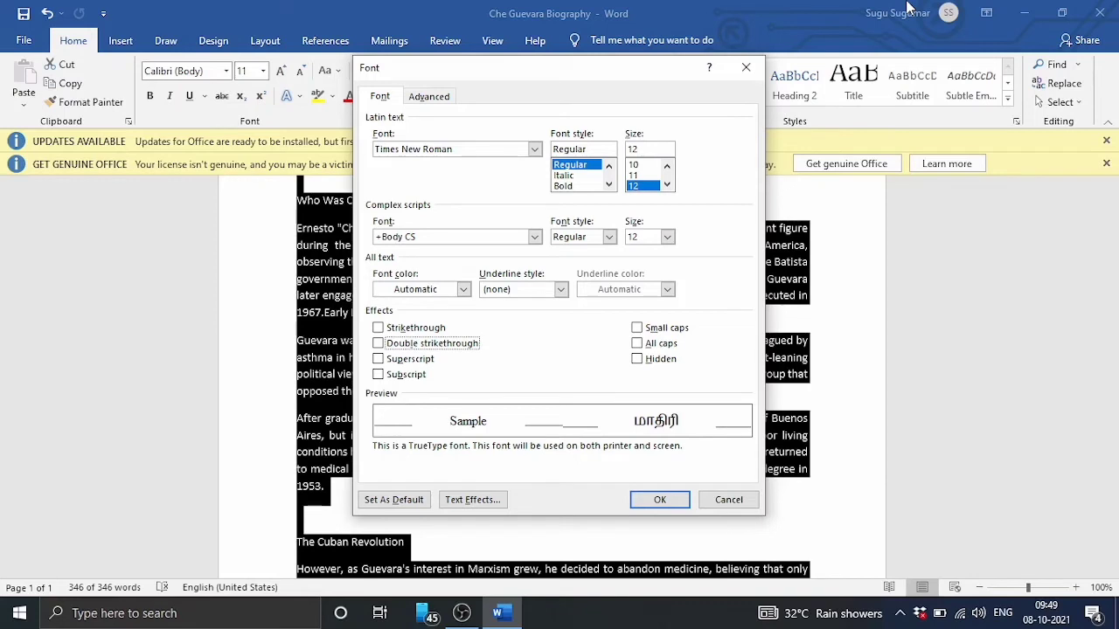
key(Tab)
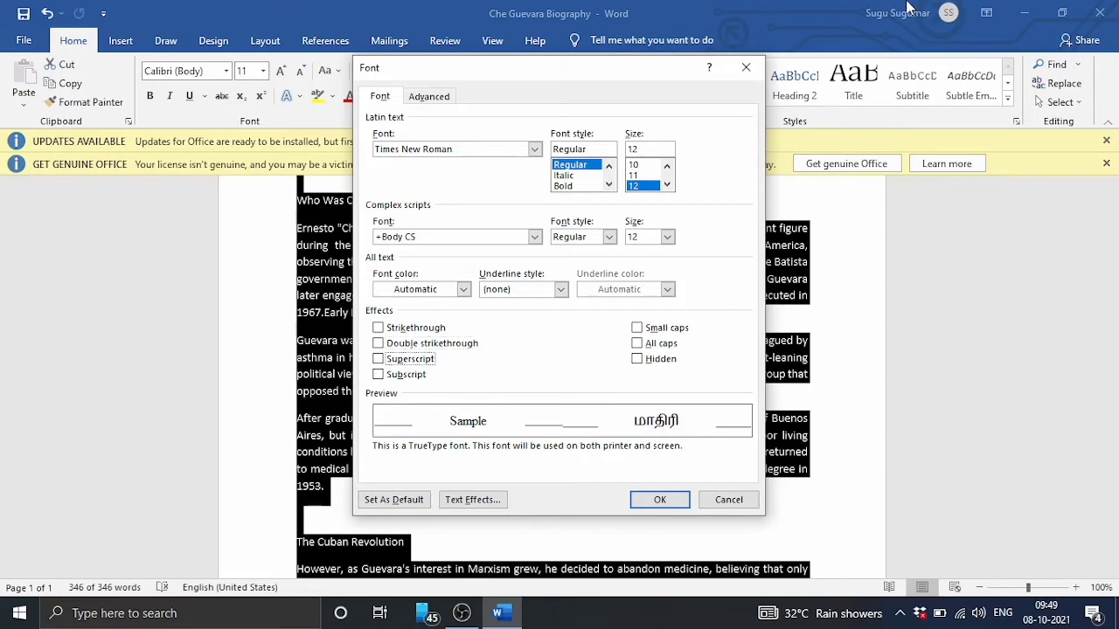
key(Tab)
key(Tab)
key(Tab)
key(Tab)
Step: Confirm the Font dialog to apply Times New Roman 12 pt to the whole text
key(Tab)
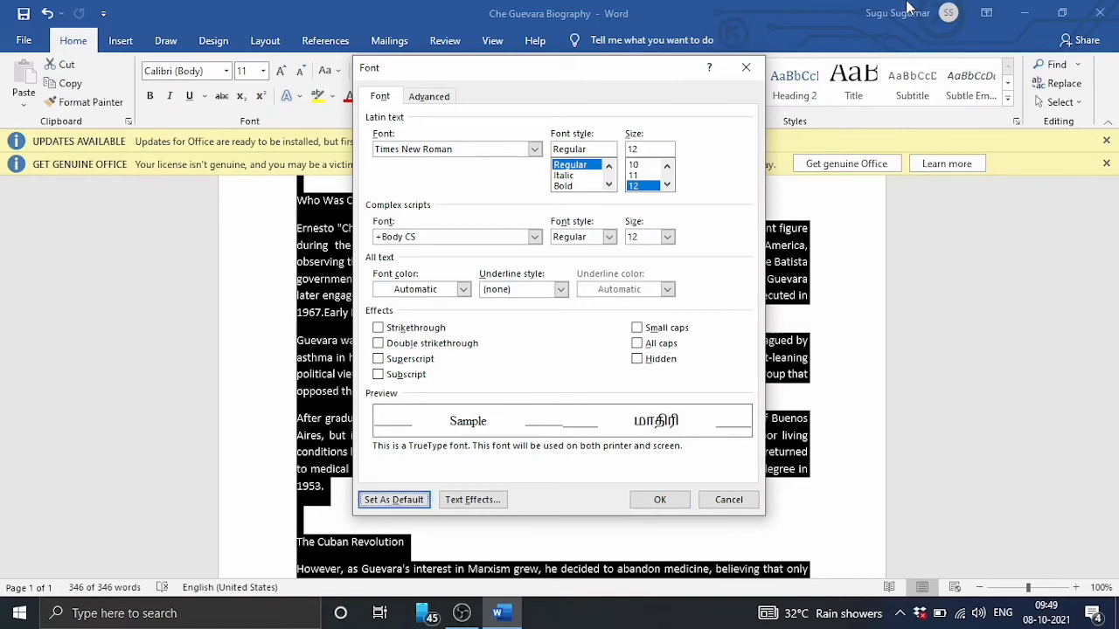
key(Tab)
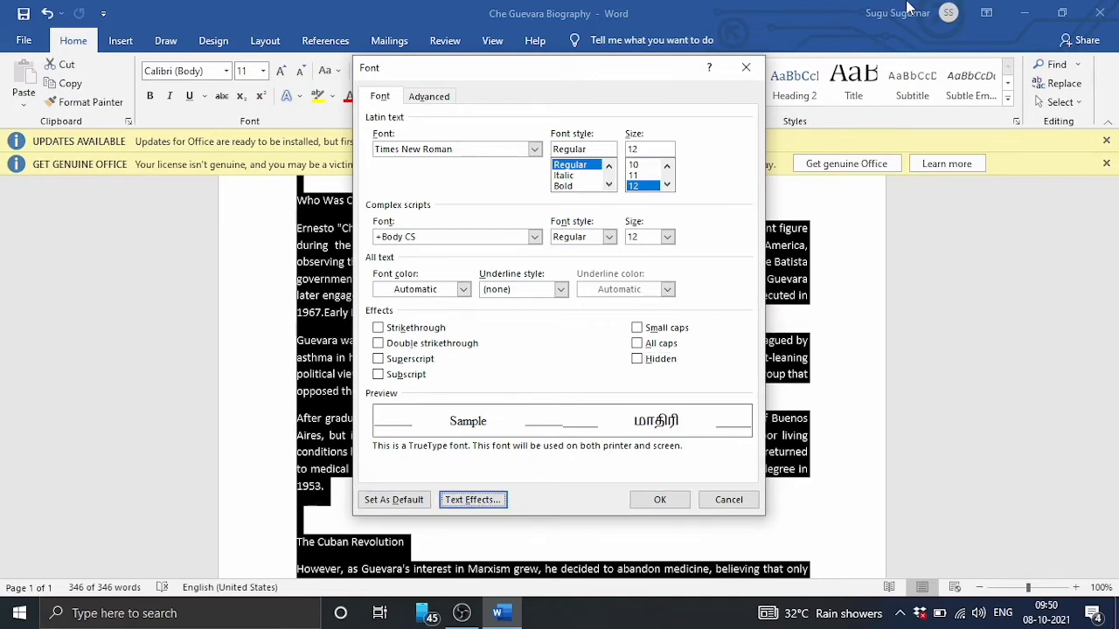
key(Tab)
key(Return)
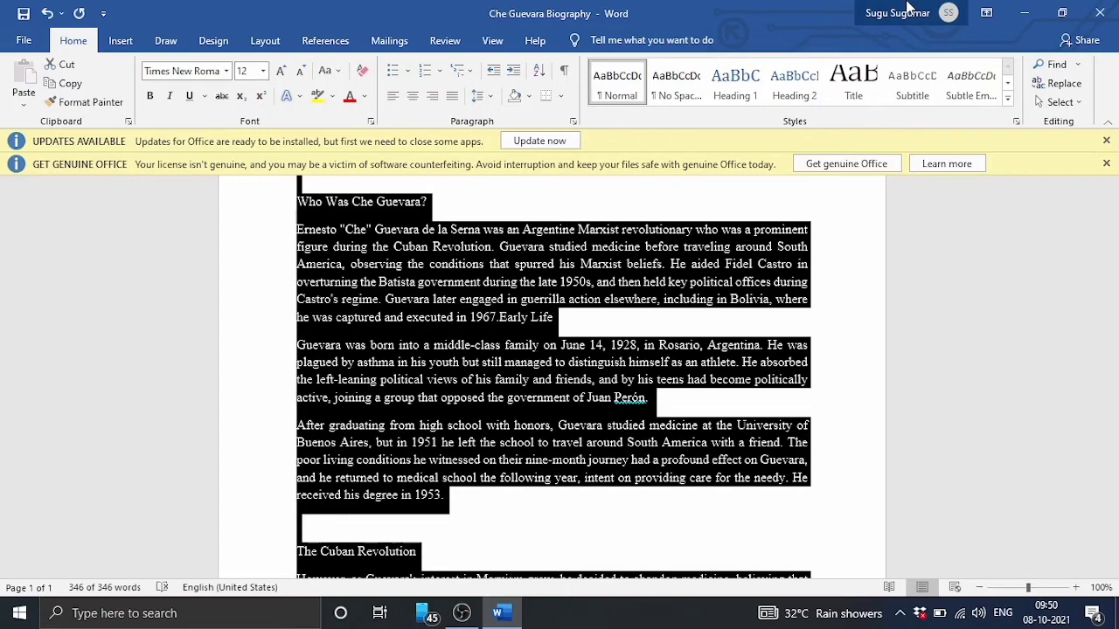
Step: Deselect the text and go to the document start, then down to the line under the title
key(ctrl+Home)
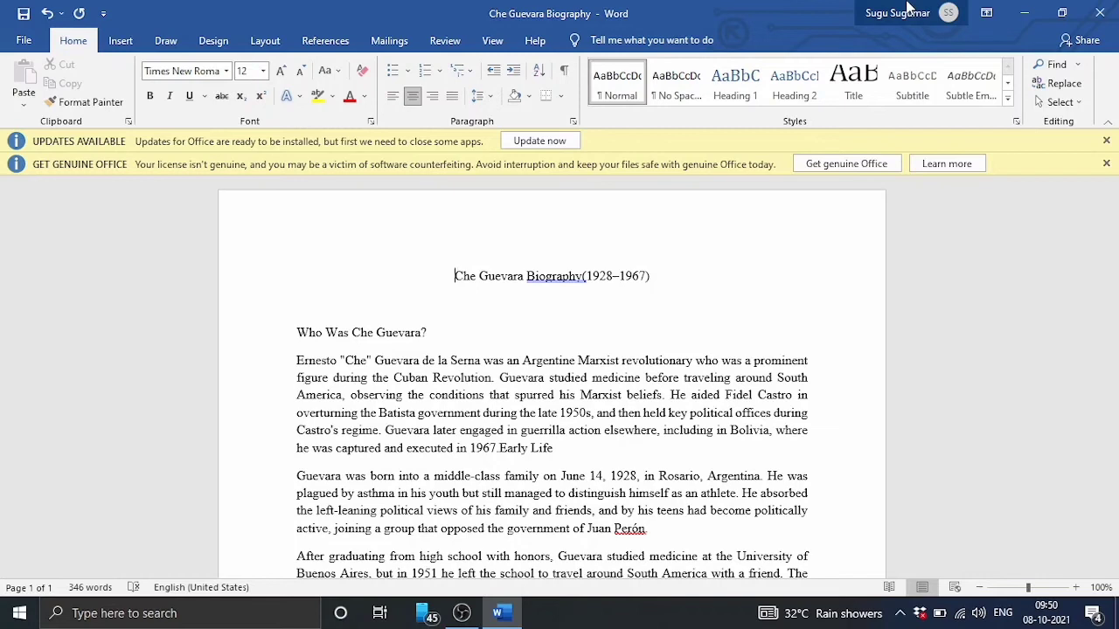
key(Down)
Step: Check the title's formatting details and select the line 'Che Guevara Biography(1928–1967)'
key(Up)
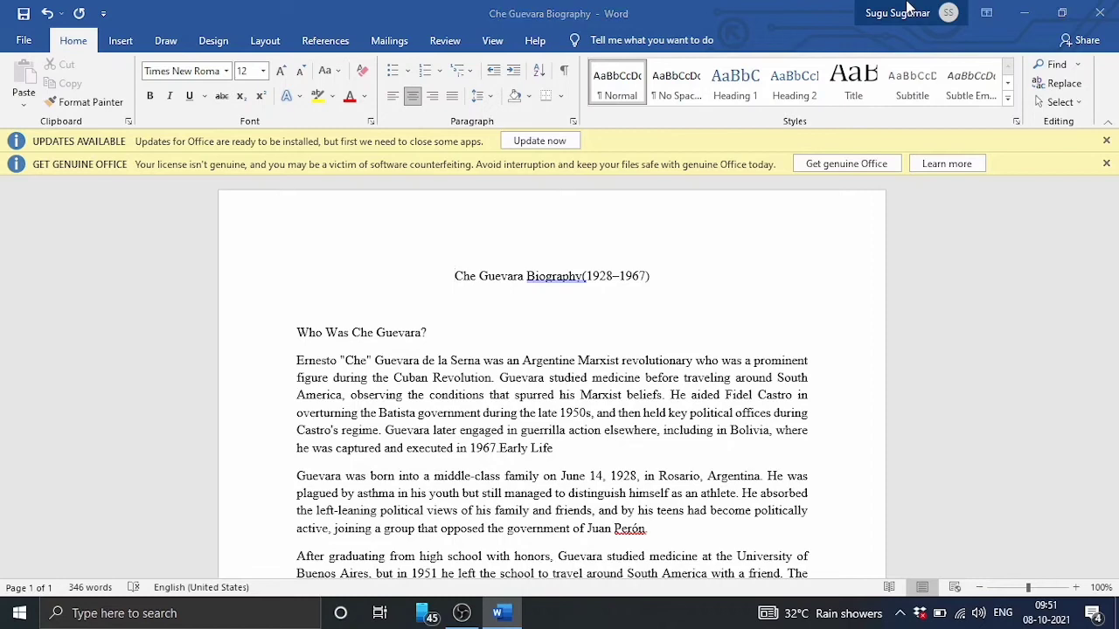
key(Insert+f)
key(Insert+f)
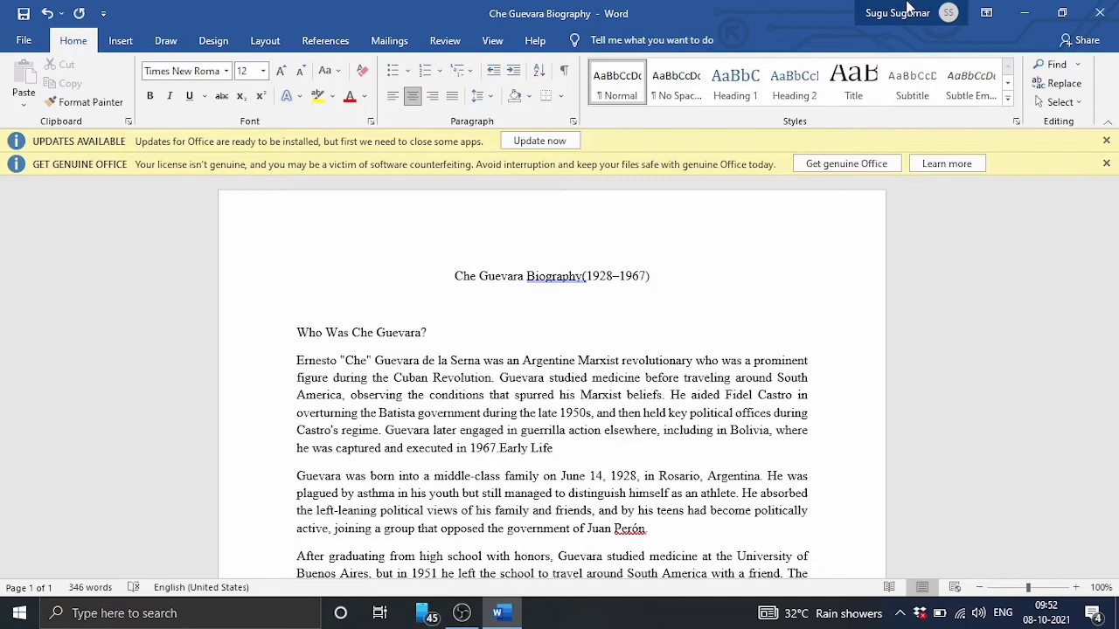
key(shift+Down)
key(shift+Down)
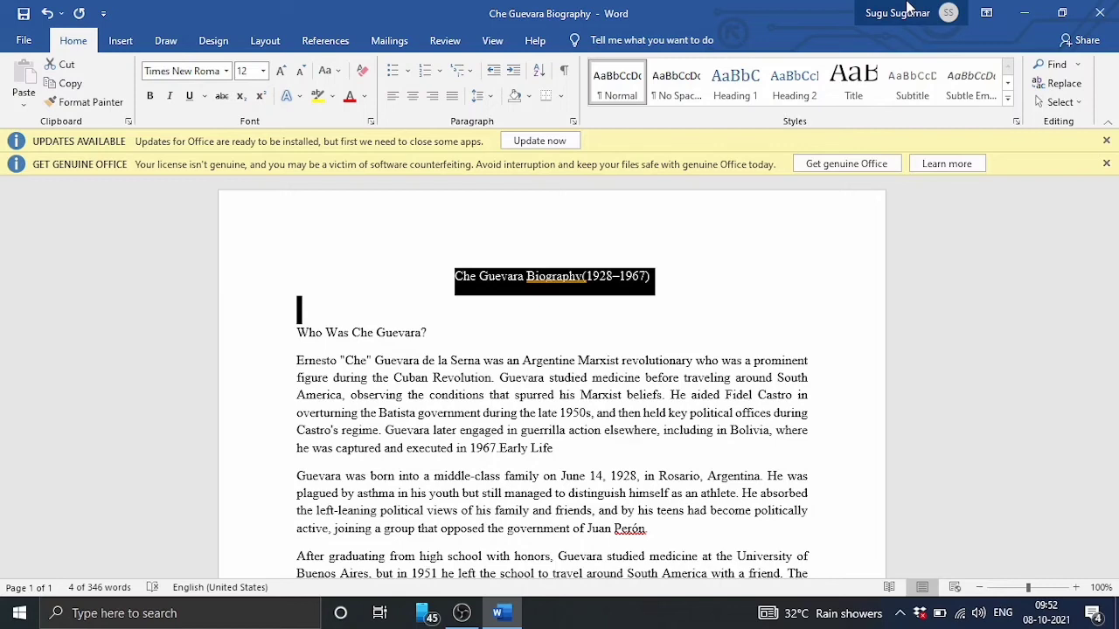
Step: Enlarge the title to 16 pt, make it bold, and return the cursor to the text
key(ctrl+bracketright)
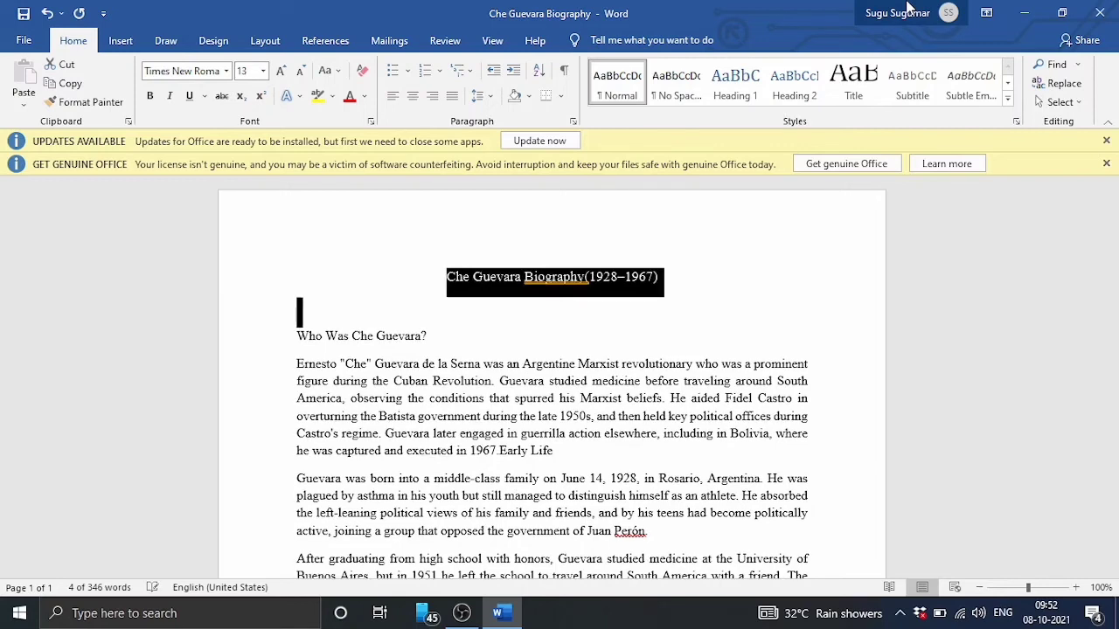
key(ctrl+bracketright)
key(ctrl+bracketright)
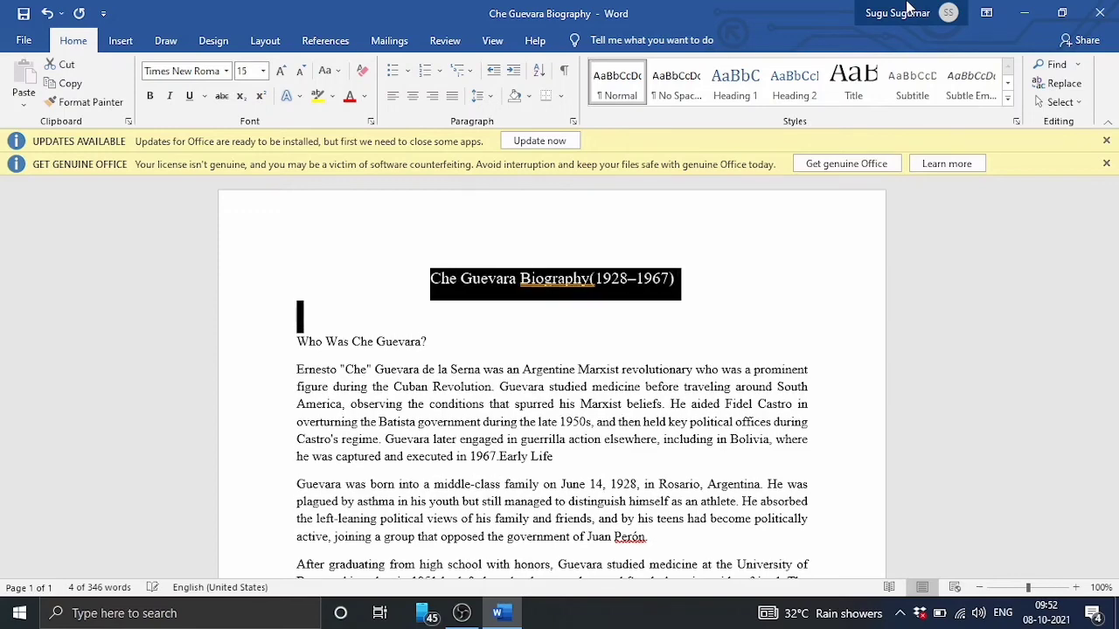
key(ctrl+bracketright)
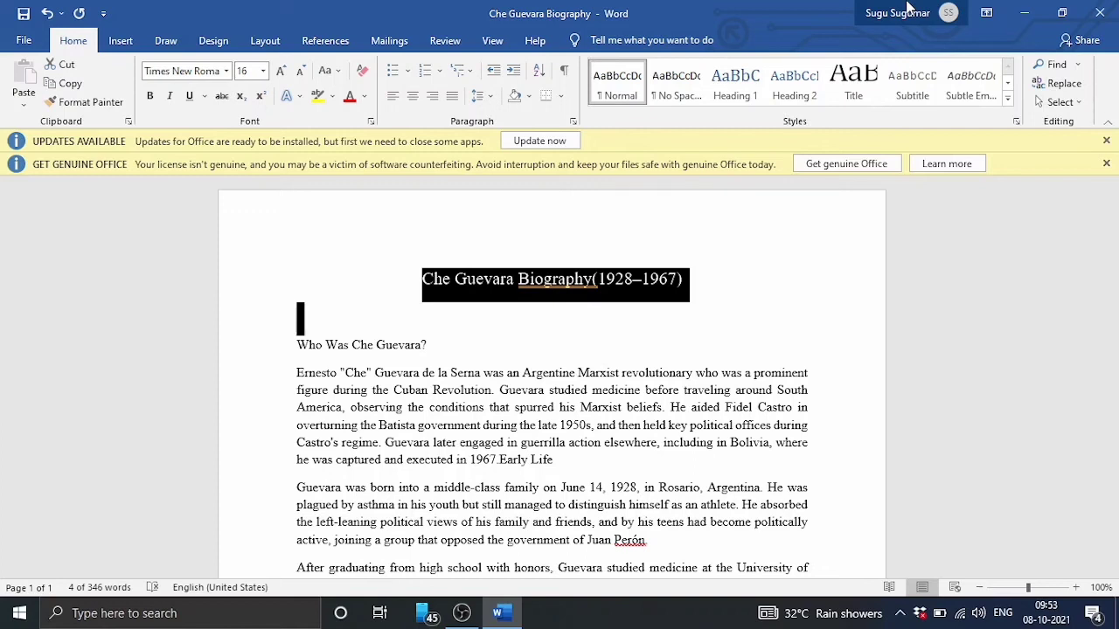
key(ctrl+b)
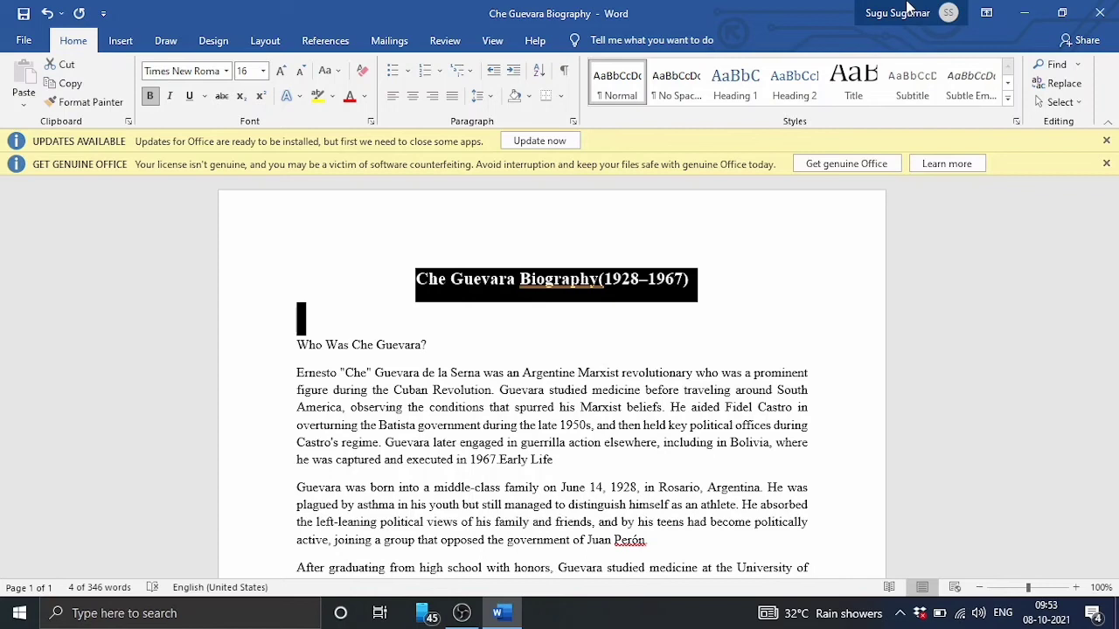
click(427, 373)
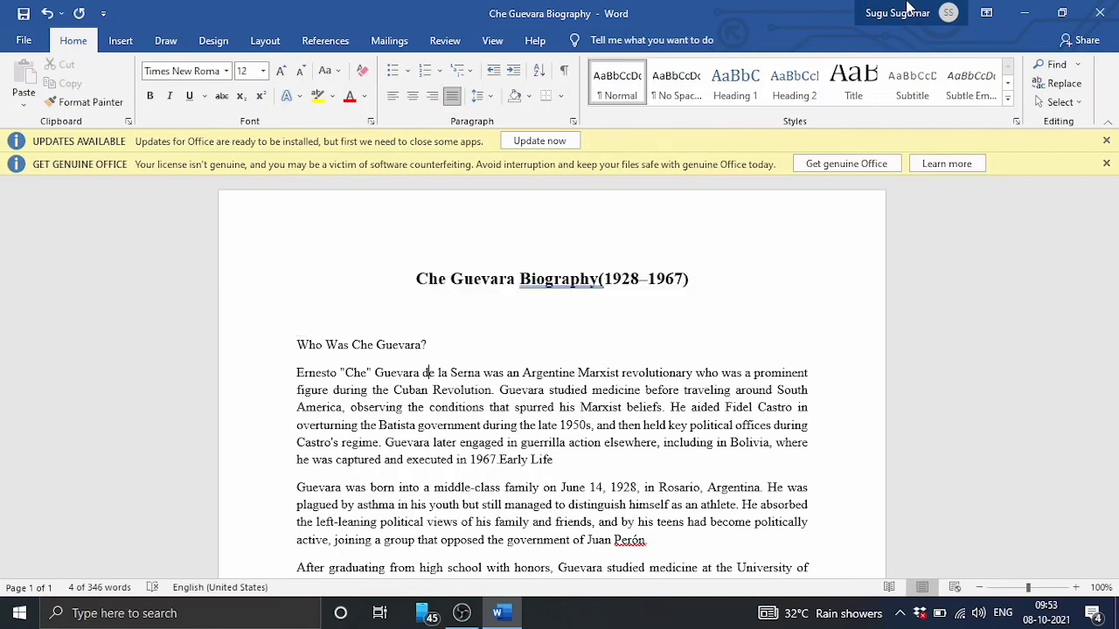
key(Up)
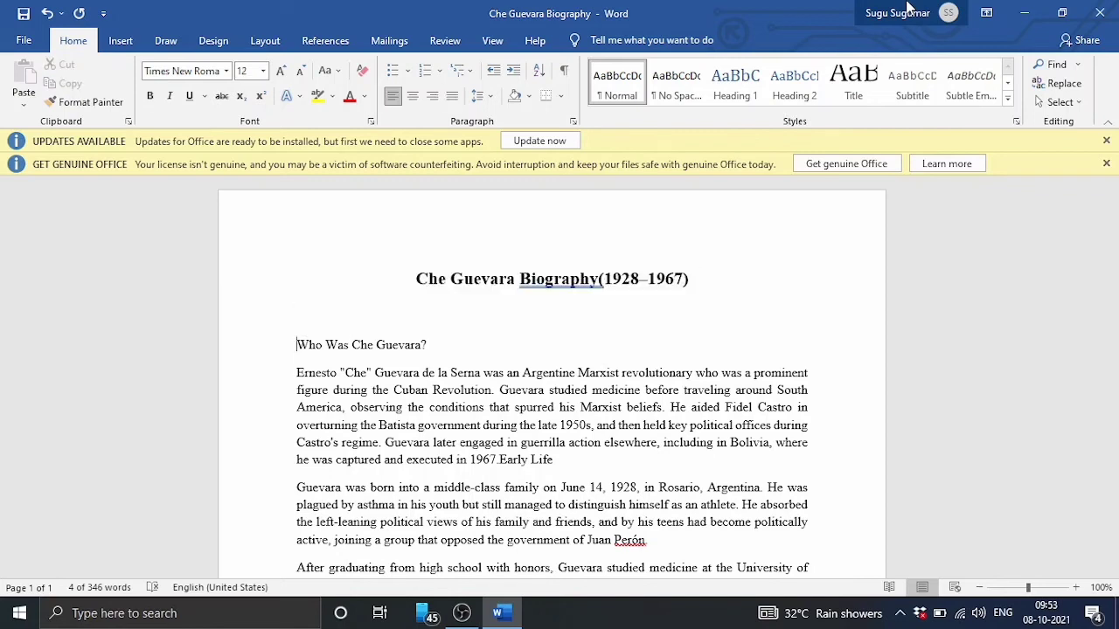
Step: Select the 'Who Was Che Guevara?' heading, enlarge it to 14 pt and underline it
key(shift+Down)
key(Up)
key(shift+Down)
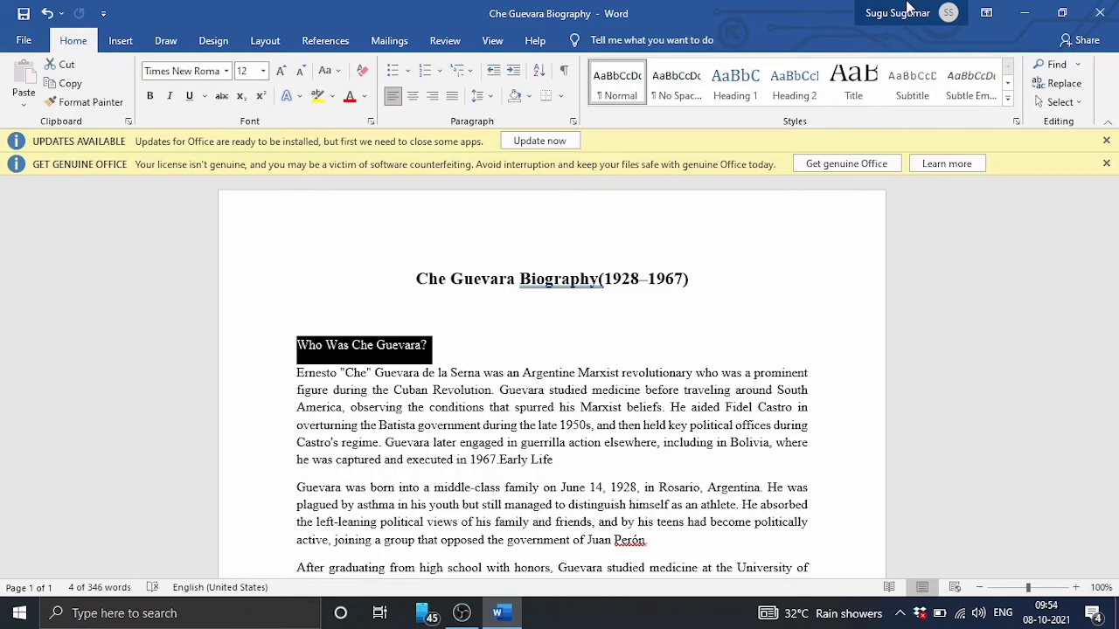
key(ctrl+bracketright)
key(ctrl+bracketright)
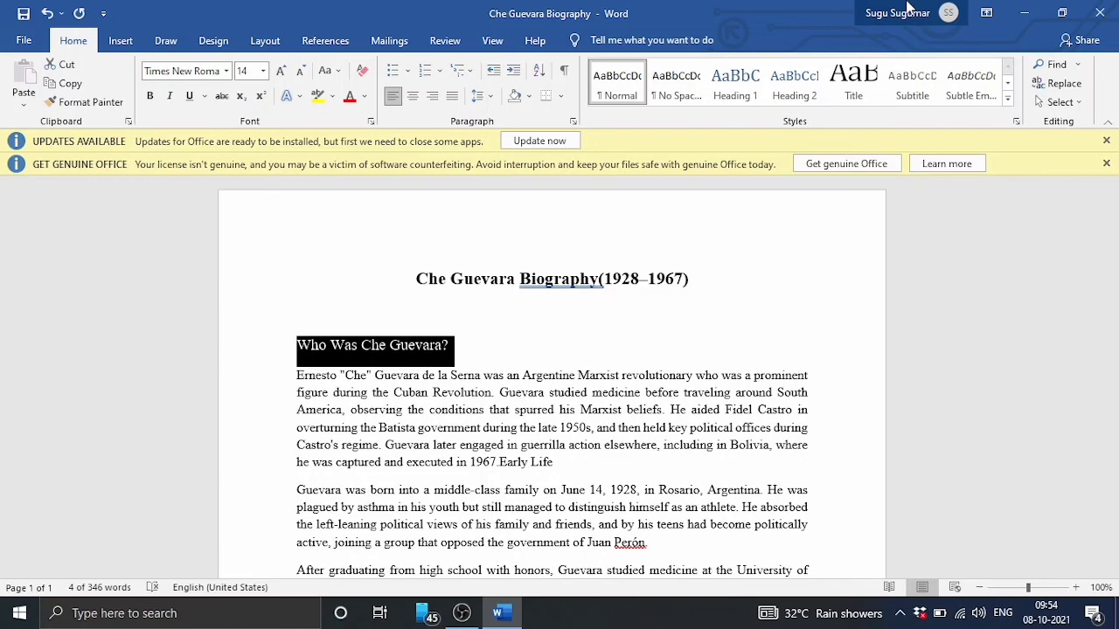
key(ctrl+u)
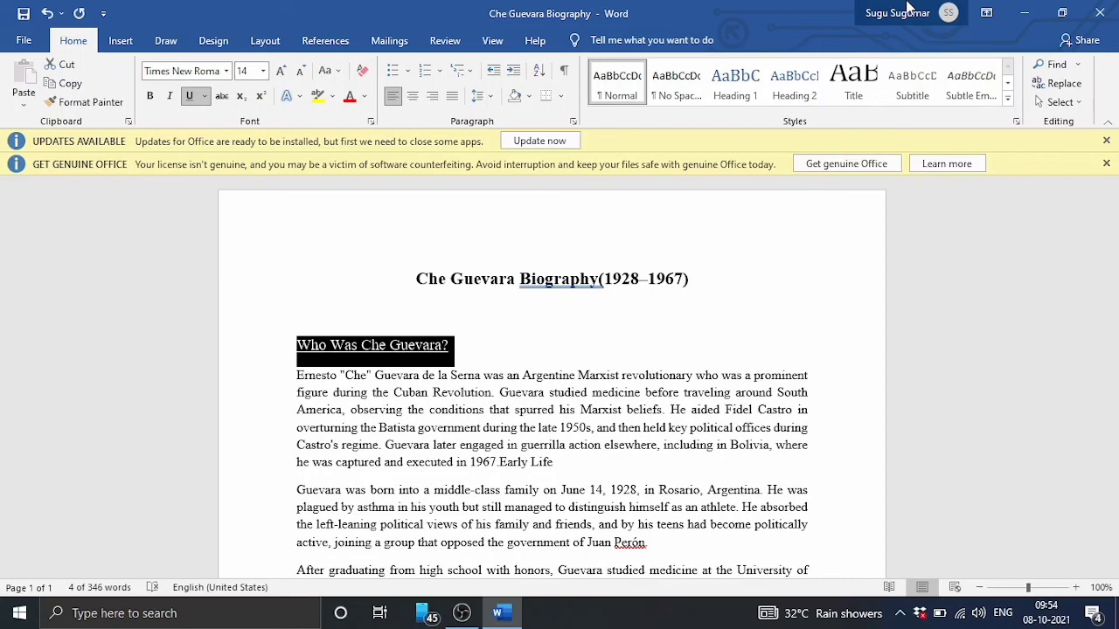
key(Down)
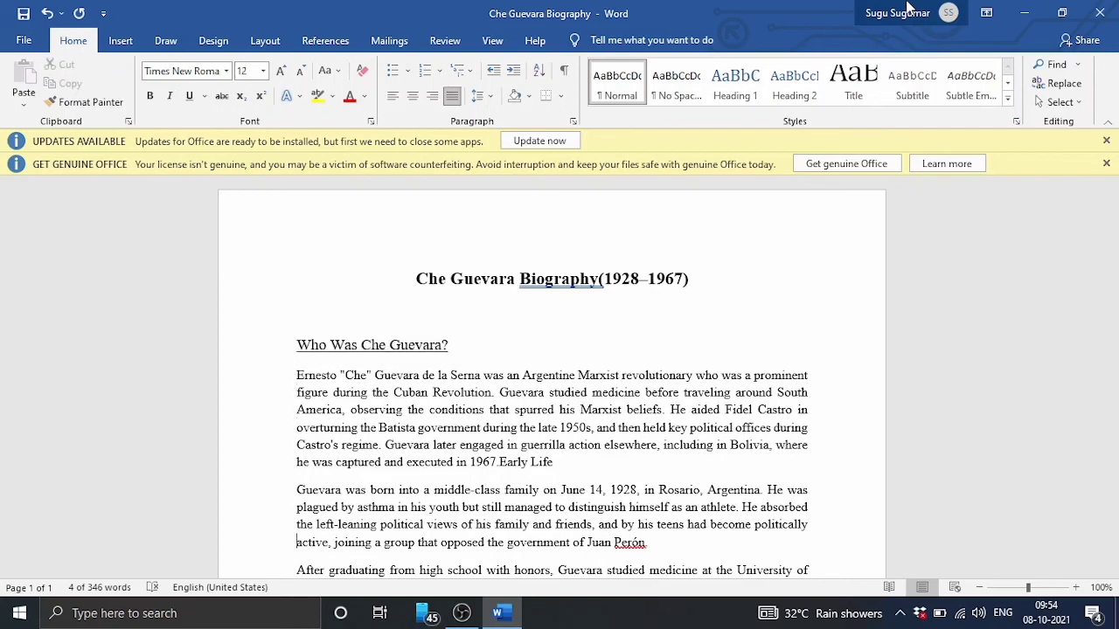
key(Down)
key(Down)
key(Down)
key(Down)
key(Down)
key(Down)
key(Down)
key(Down)
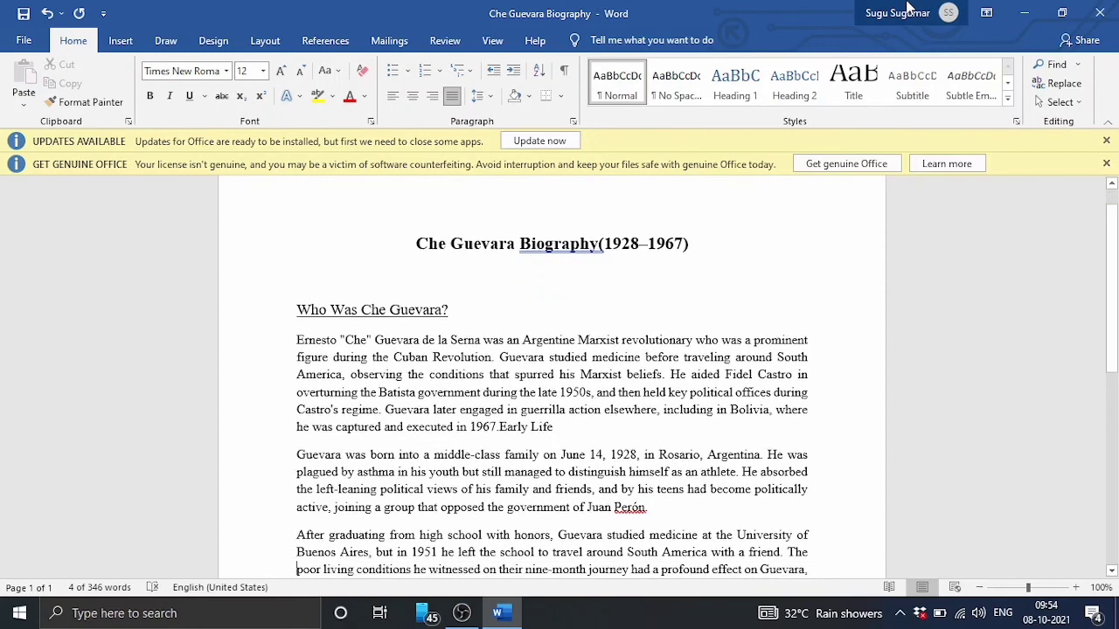
key(Down)
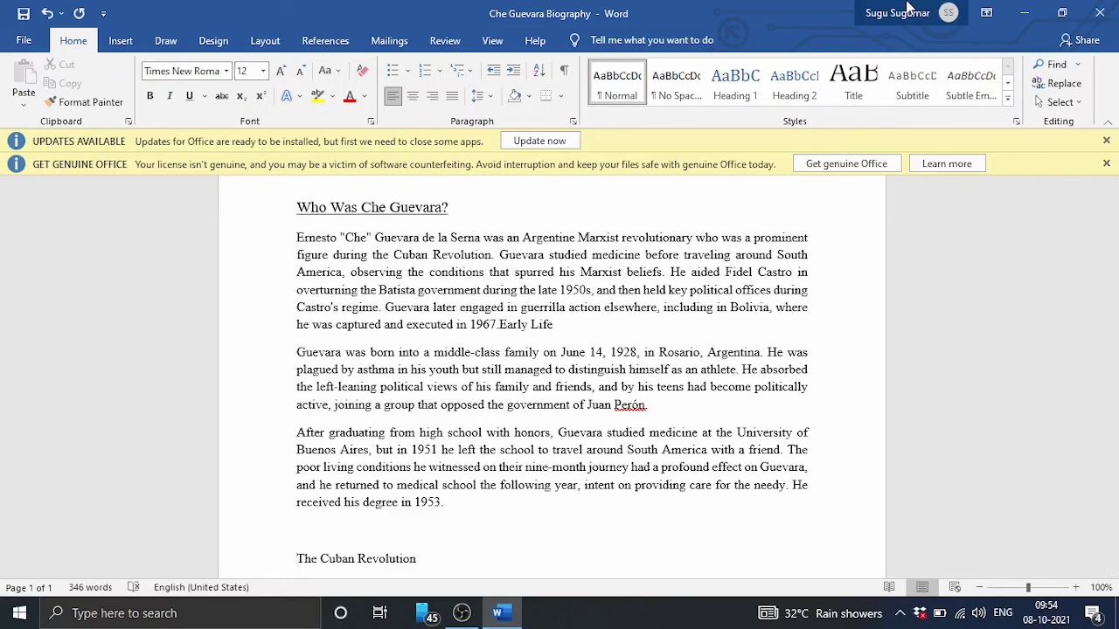
Step: Select 'The Cuban Revolution' heading, grow it from 12 to 14 pt, and underline it
key(shift+Down)
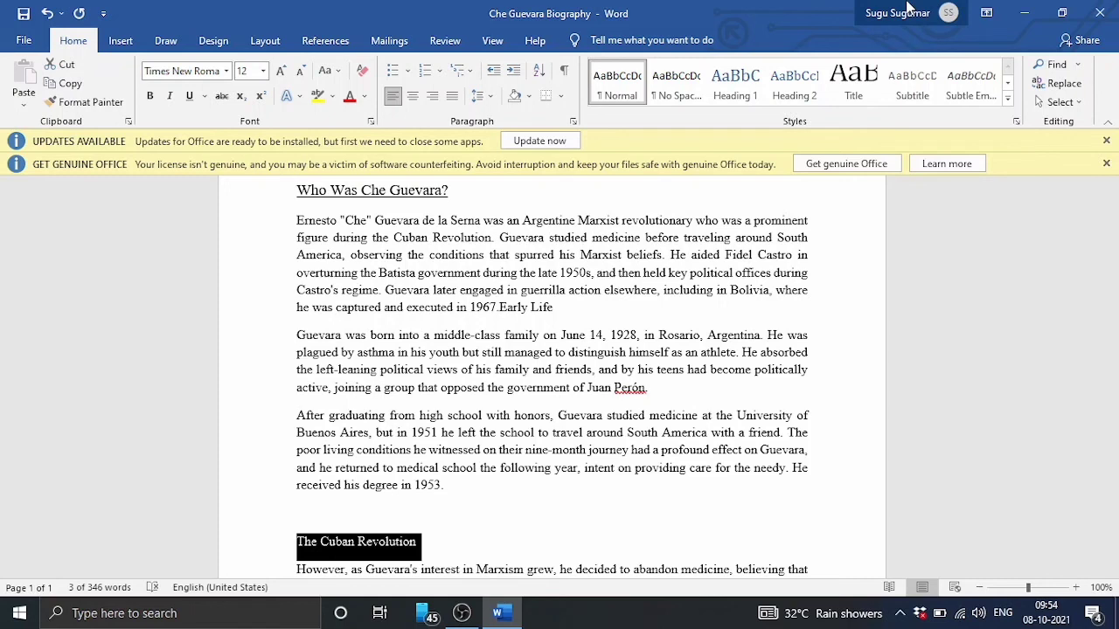
key(ctrl+bracketright)
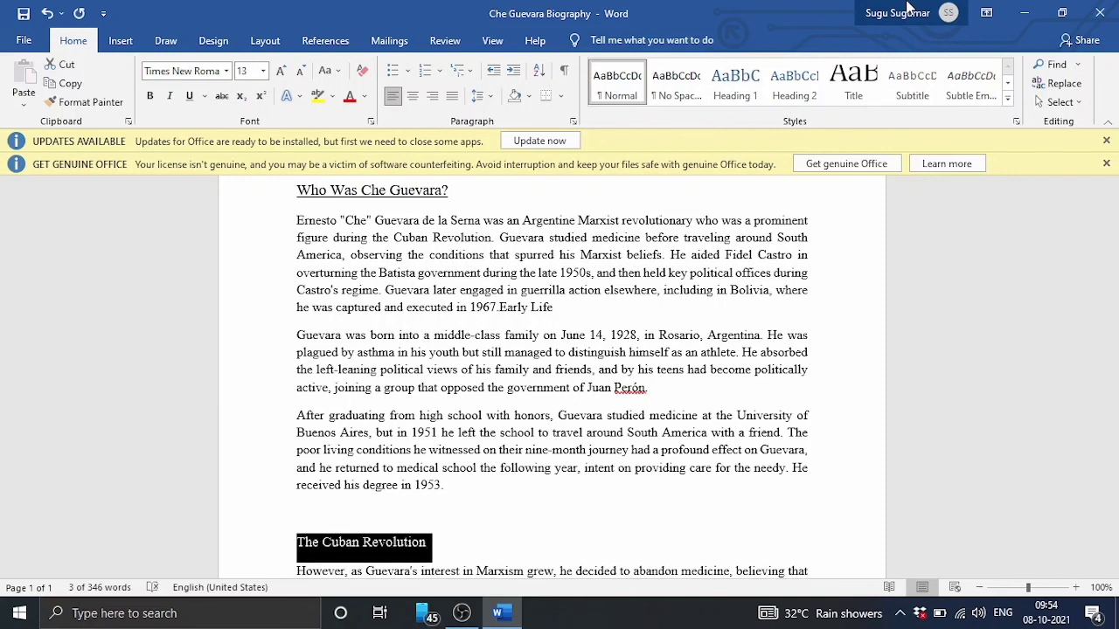
key(ctrl+bracketright)
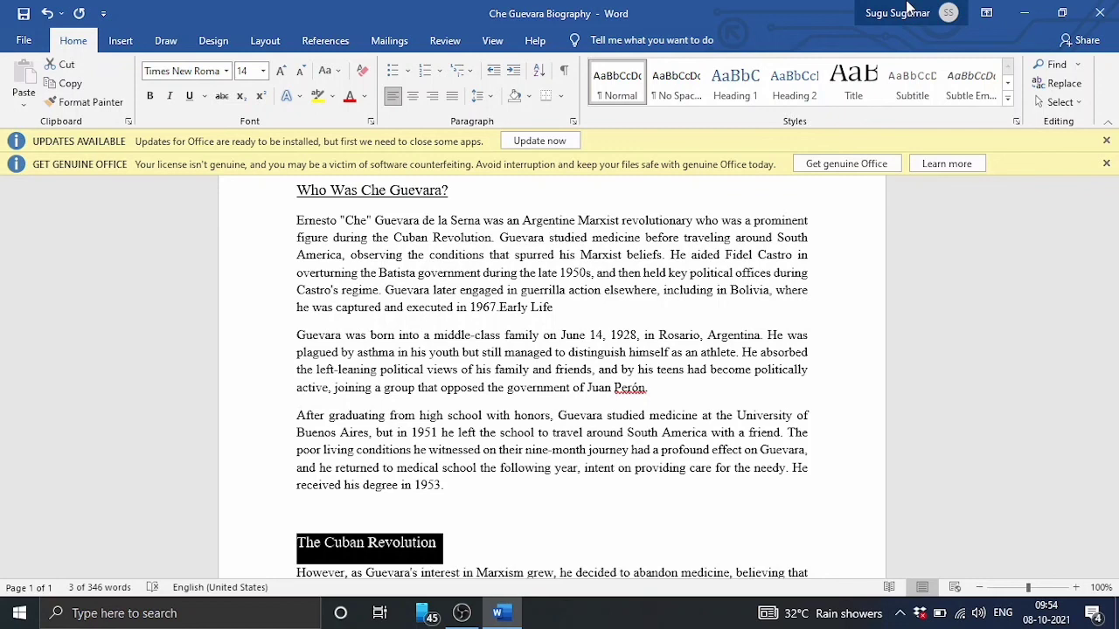
key(ctrl+u)
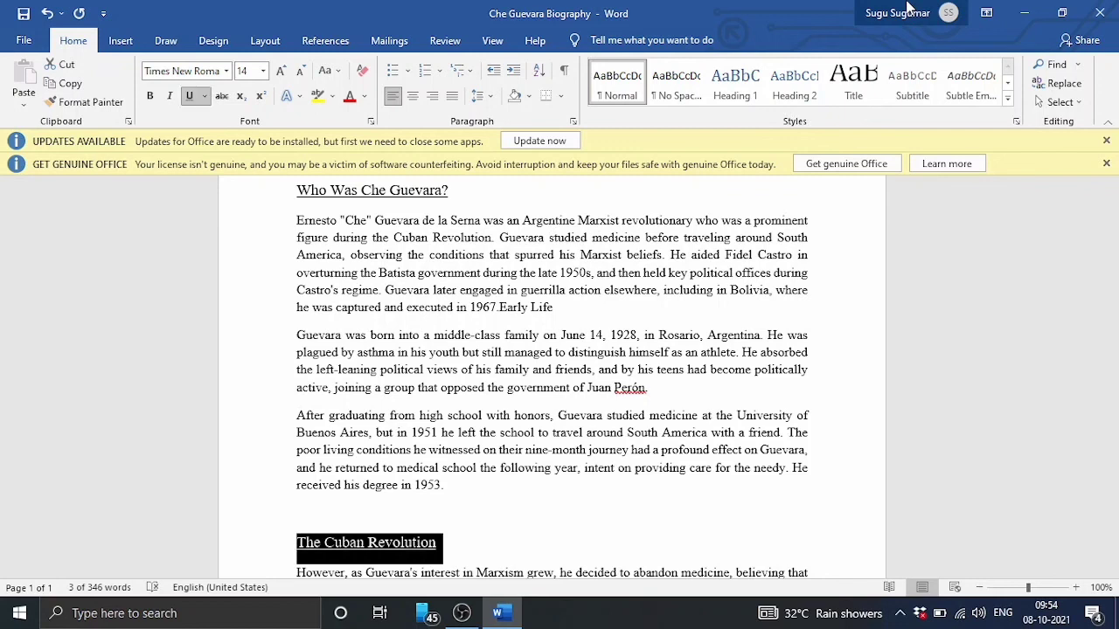